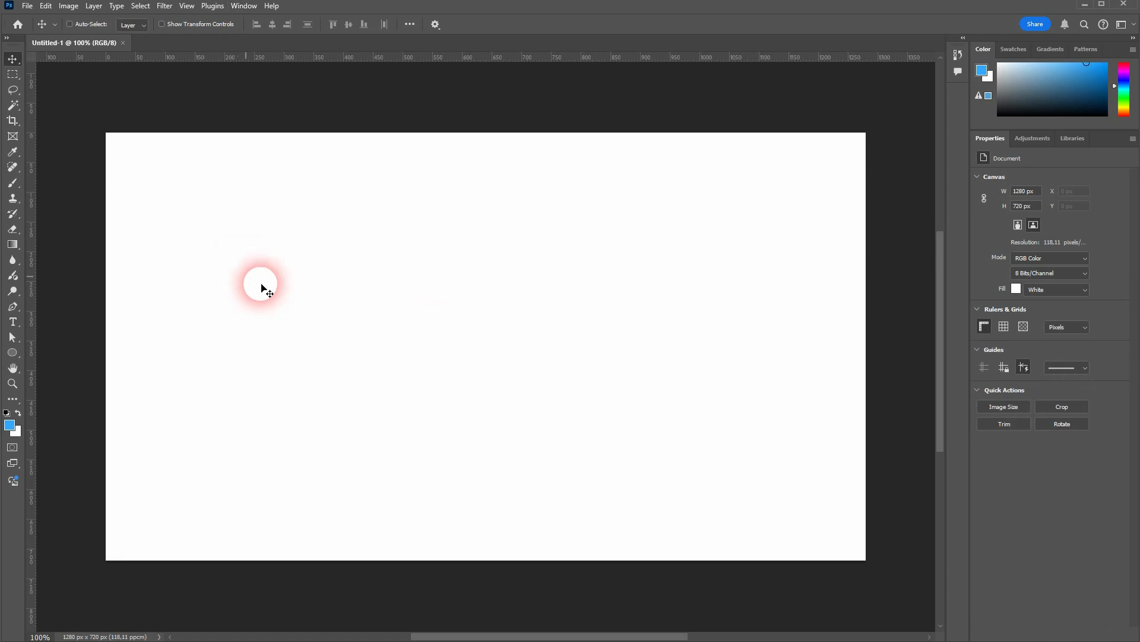
# Show the Layers panel and unlock the Background layer, keeping its default blending options
pyautogui.click(238, 9)
pyautogui.click(282, 265)
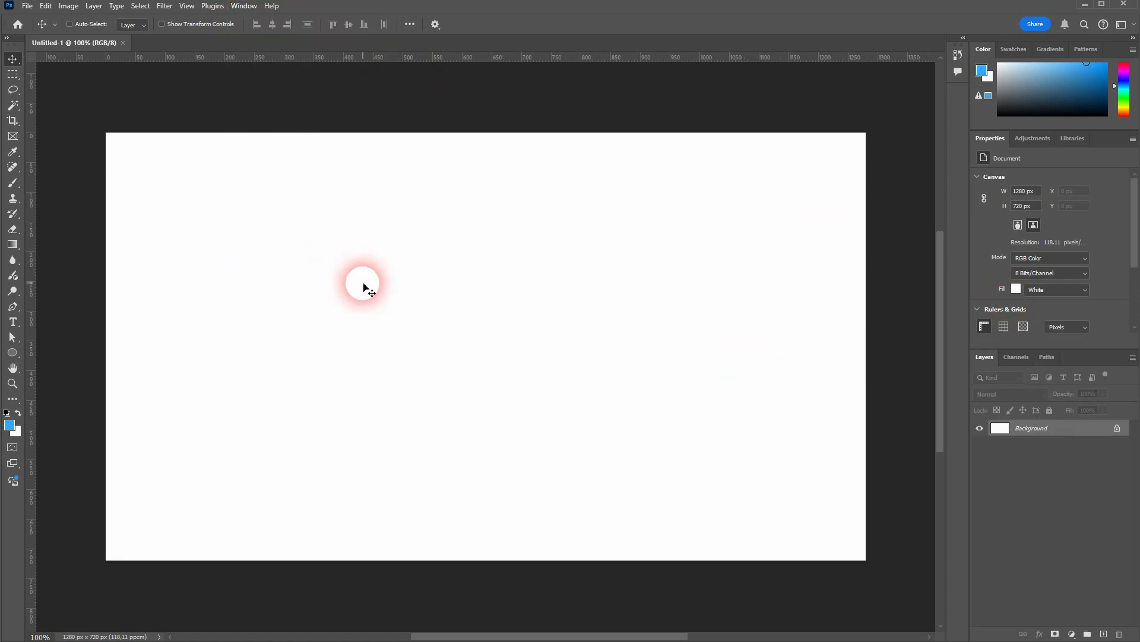
pyautogui.click(1091, 440)
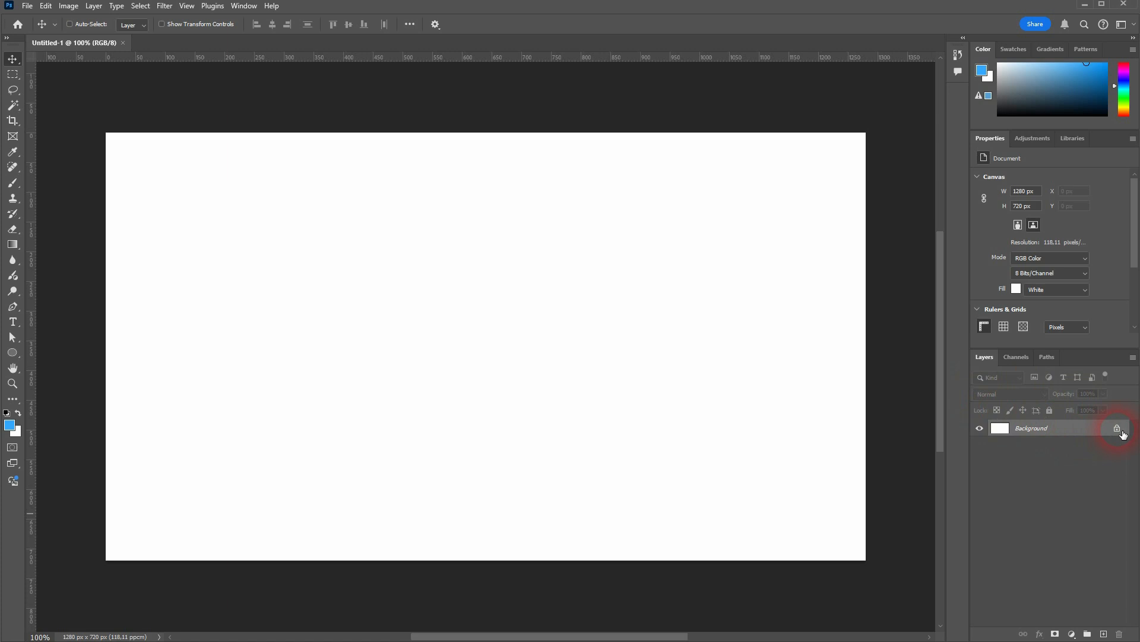
pyautogui.click(1118, 429)
pyautogui.doubleClick(1082, 425)
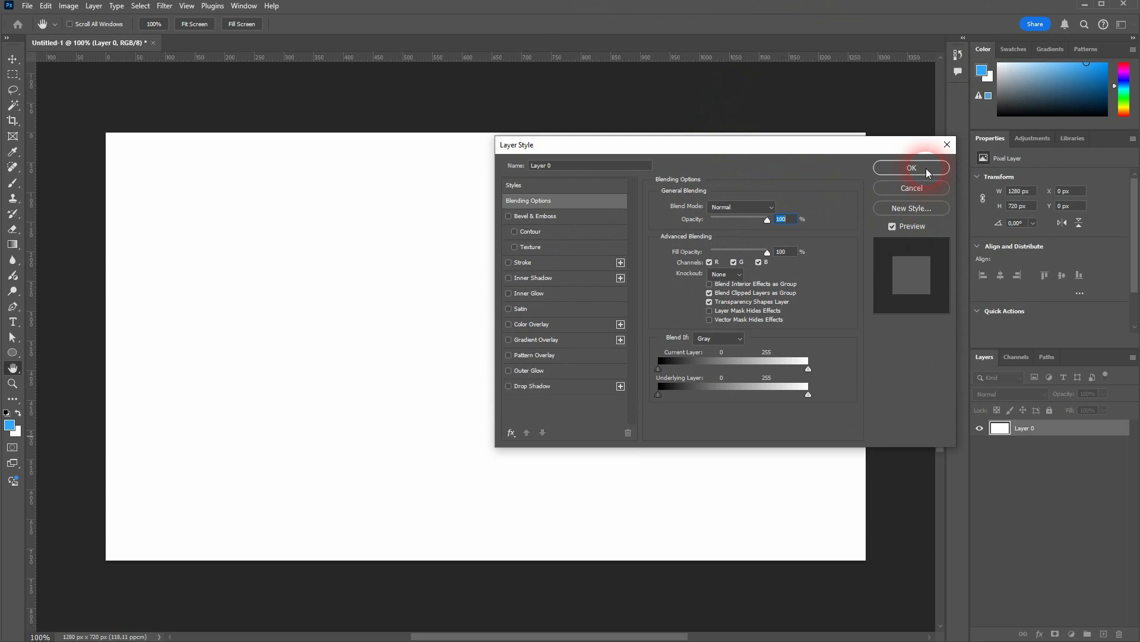
pyautogui.click(919, 170)
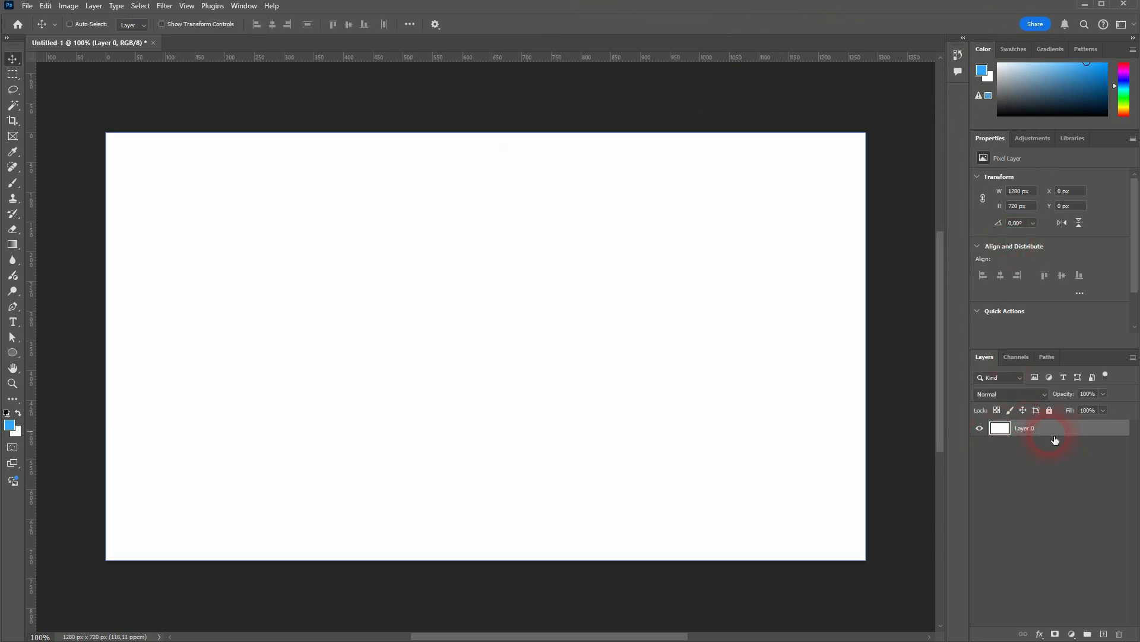
# Draw a red rectangle shape about 286 × 191 px, slightly left of the canvas centre
pyautogui.click(16, 351)
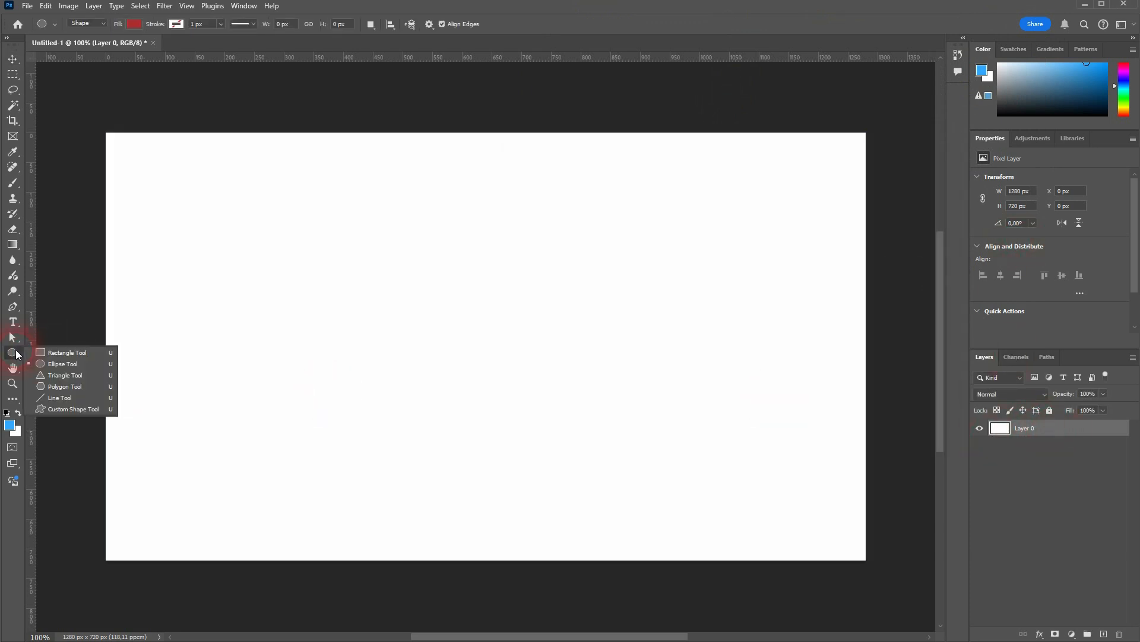
pyautogui.click(84, 353)
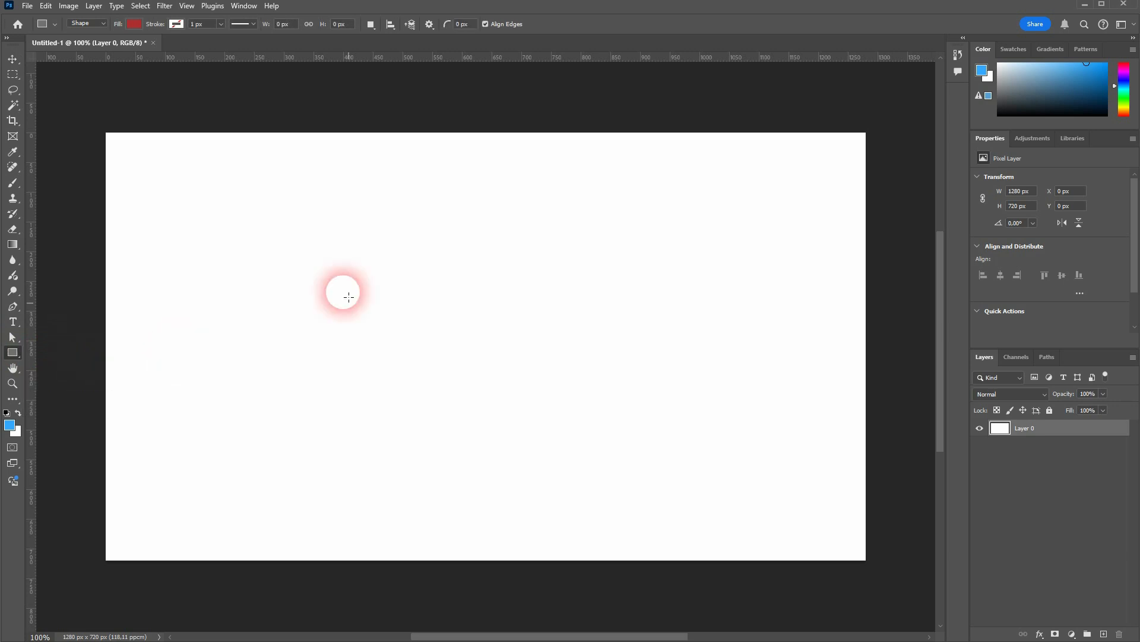
pyautogui.moveTo(325, 261); pyautogui.dragTo(495, 374)
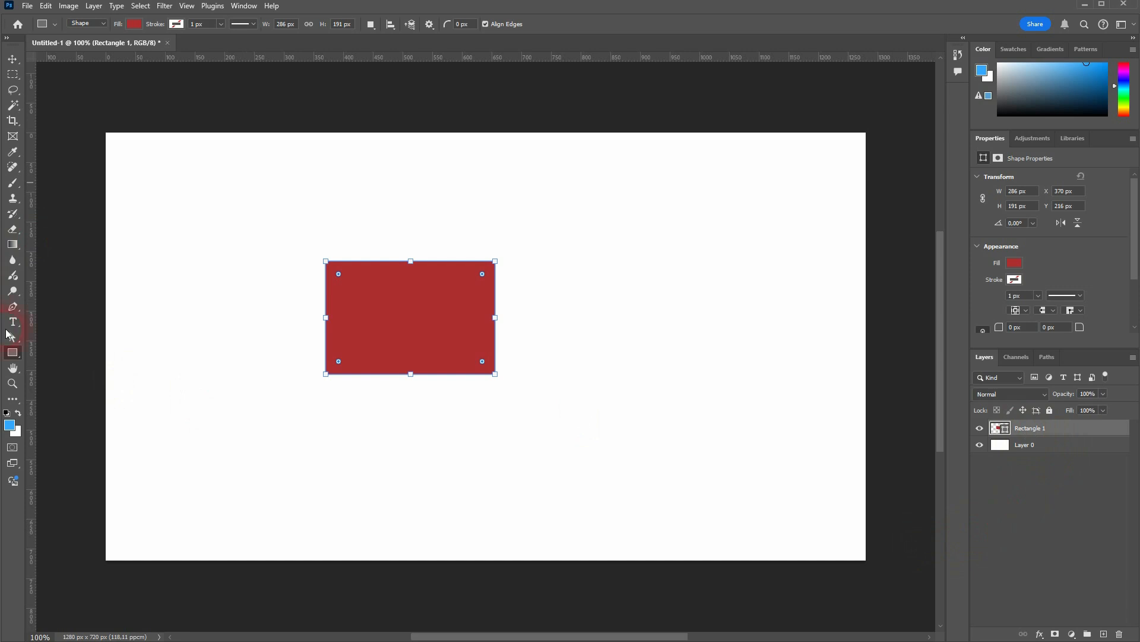
# Draw an ellipse shape about 213 × 259 px near the right side of the canvas
pyautogui.click(12, 352)
pyautogui.click(54, 368)
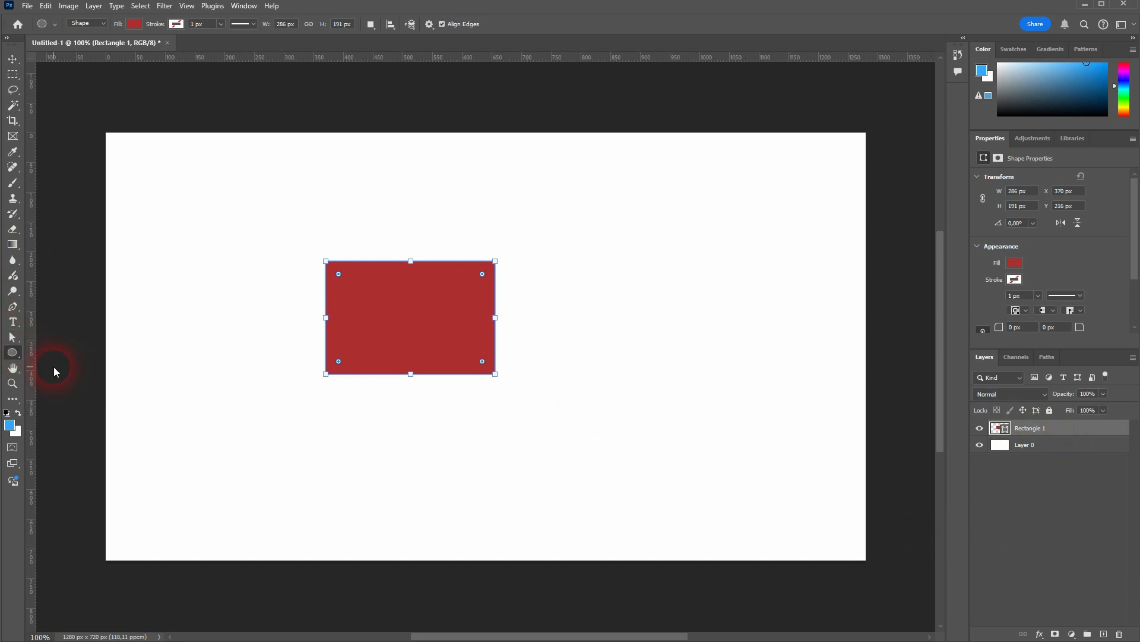
pyautogui.moveTo(701, 280); pyautogui.dragTo(827, 433)
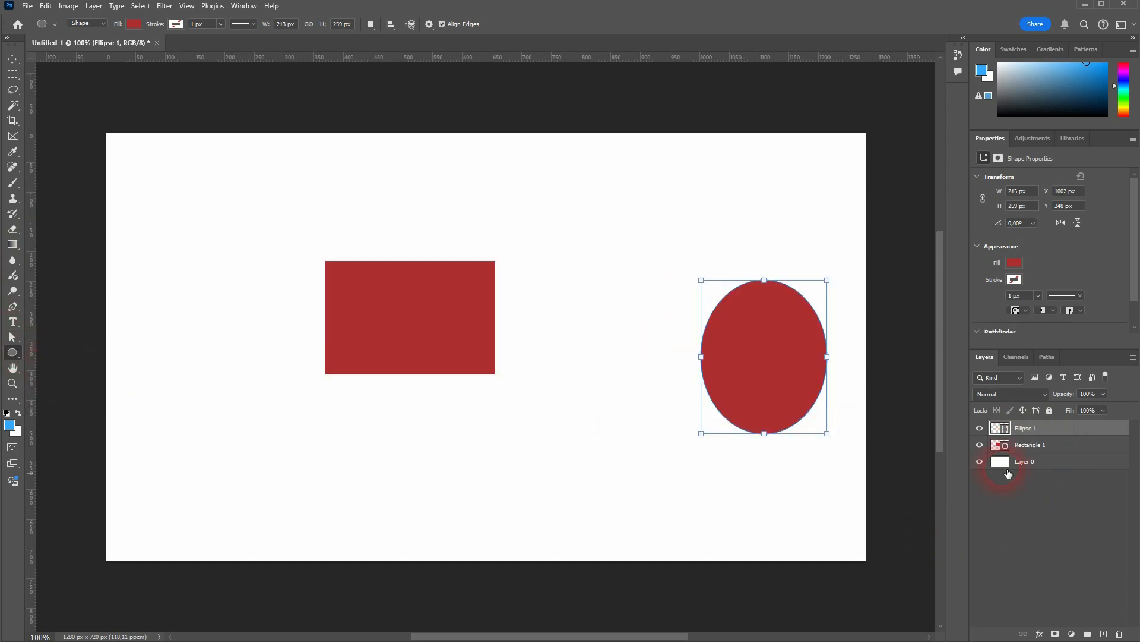
pyautogui.click(1051, 429)
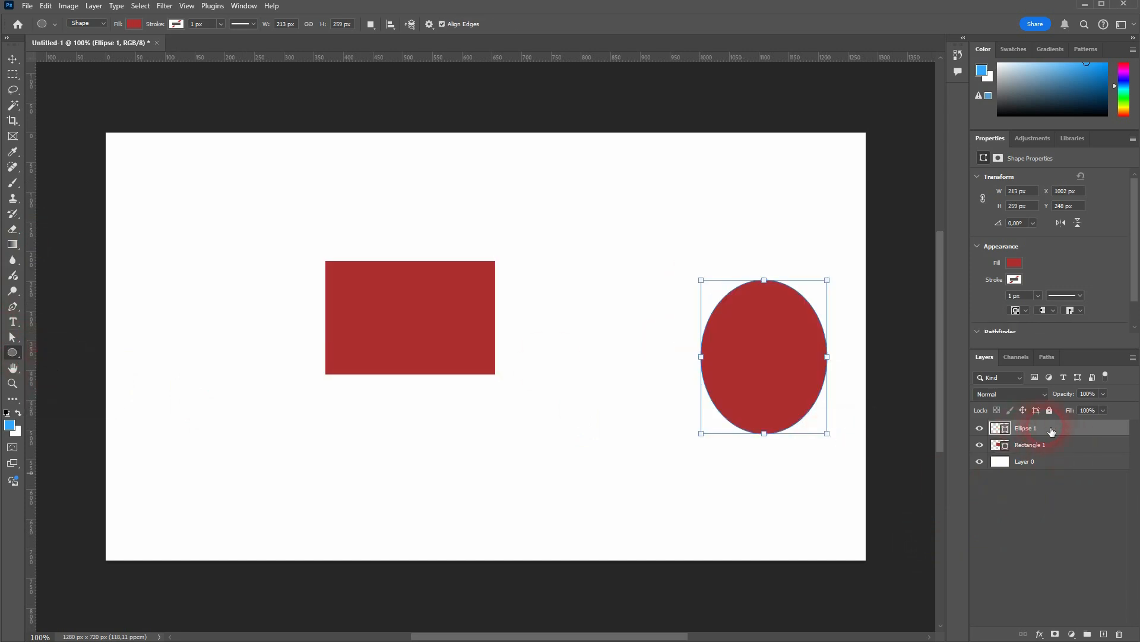
# Draw a triangle shape about 280 × 276 px to the left of the rectangle on the canvas
pyautogui.click(12, 352)
pyautogui.click(79, 379)
pyautogui.moveTo(127, 261); pyautogui.dragTo(292, 425)
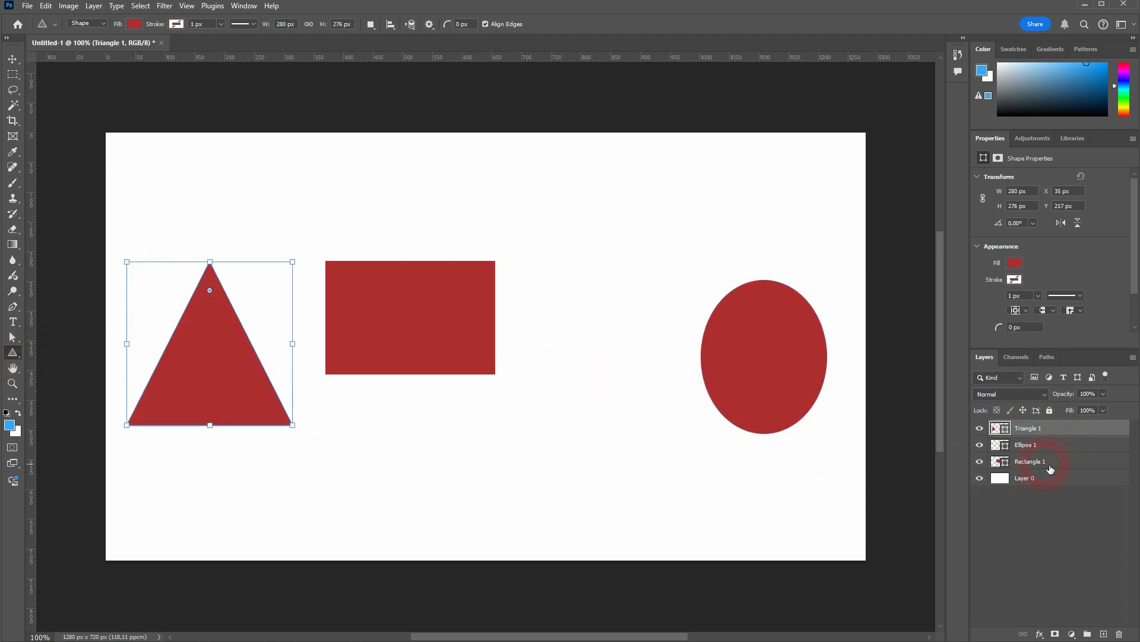
# Fill the triangle with light blue and the ellipse with gold from the recently used colors
pyautogui.click(1026, 263)
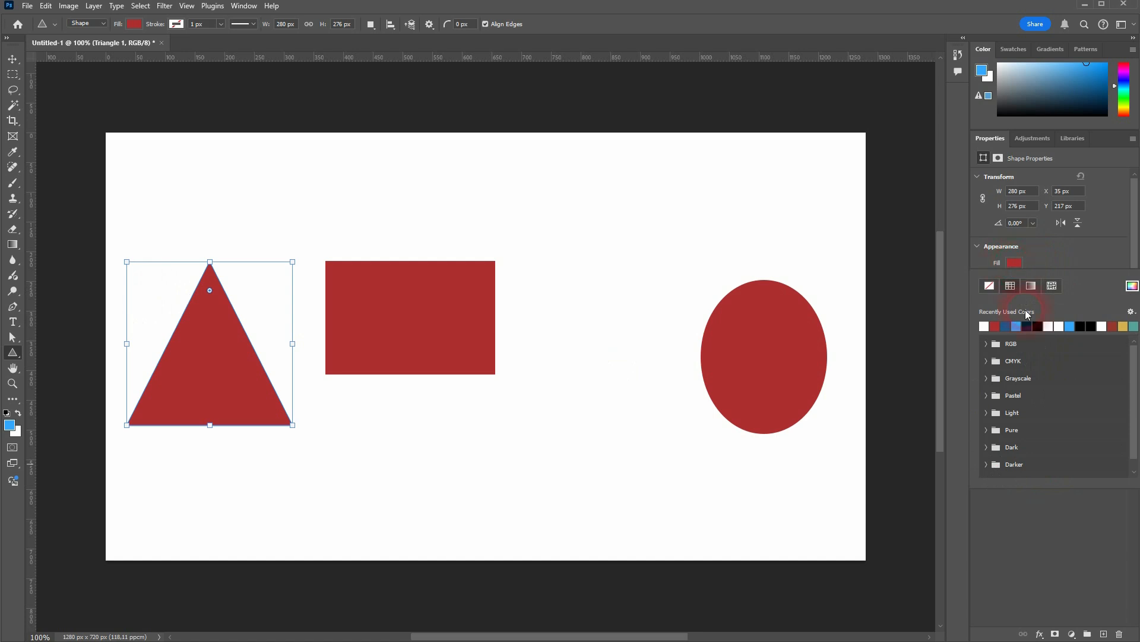
pyautogui.click(1020, 328)
pyautogui.click(1022, 330)
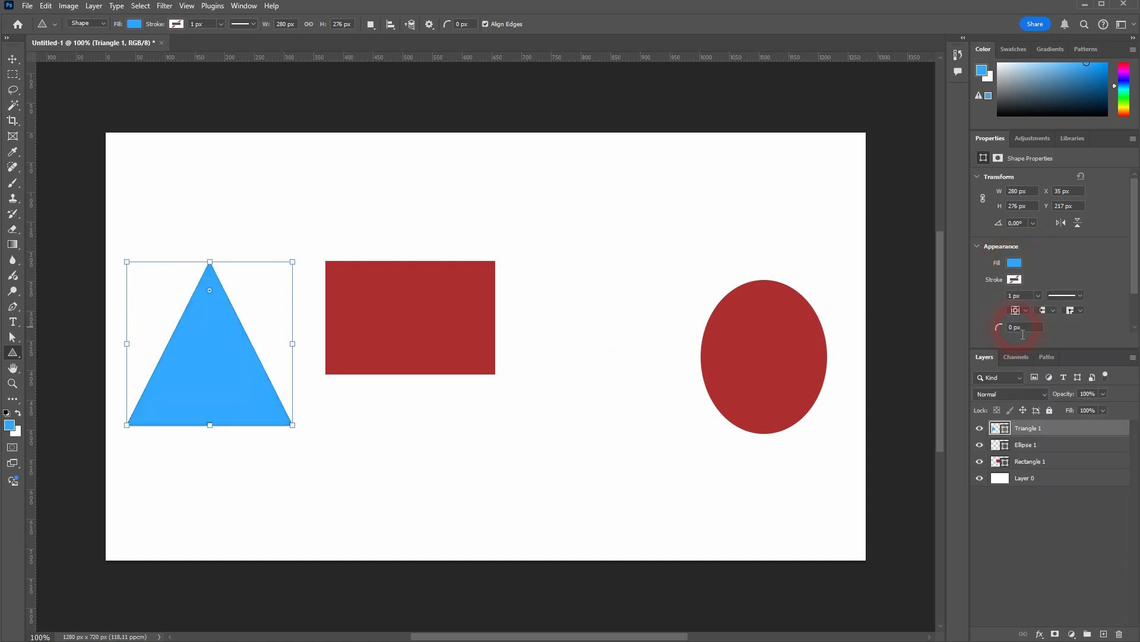
pyautogui.click(1013, 444)
pyautogui.click(1014, 265)
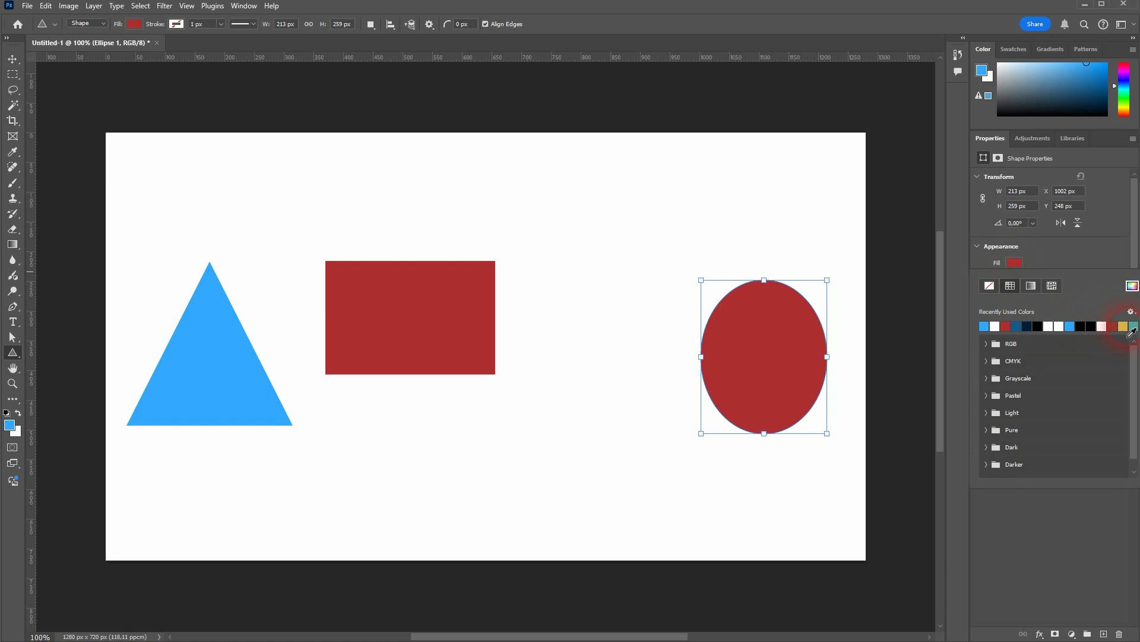
pyautogui.click(1124, 326)
# Switch to the Move tool and select the triangle's layer
pyautogui.click(14, 61)
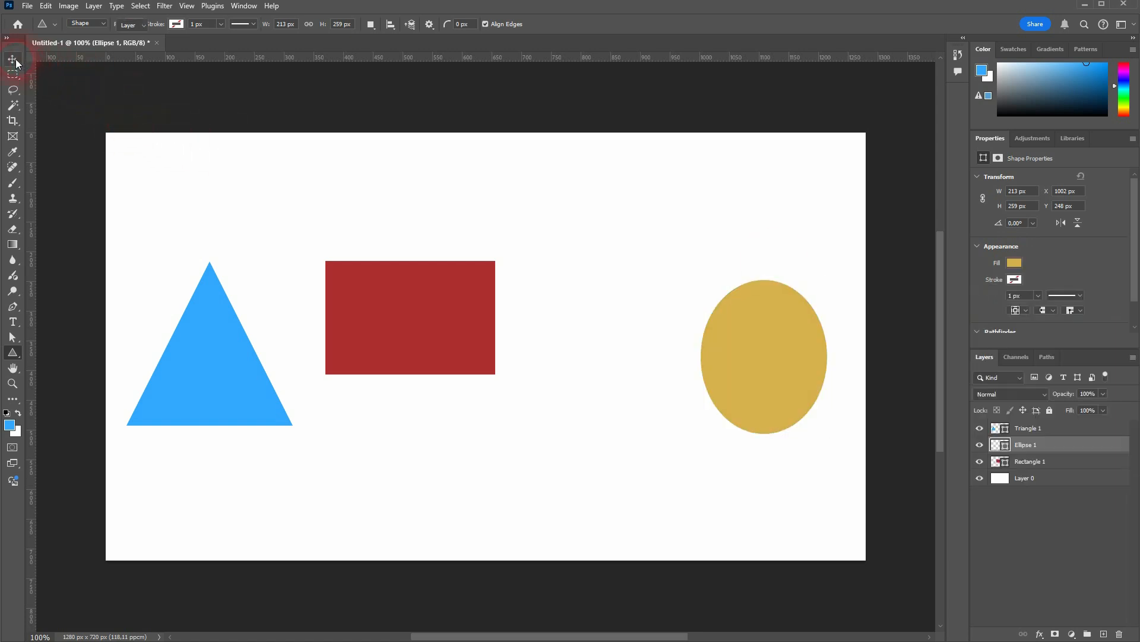
pyautogui.click(590, 454)
pyautogui.click(1034, 463)
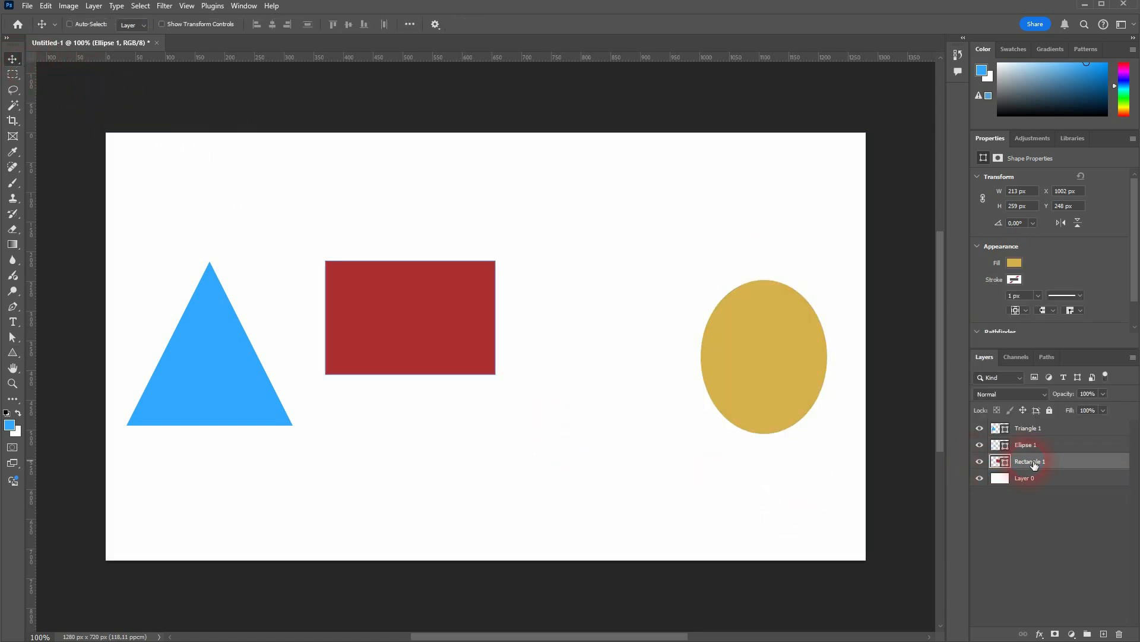
pyautogui.click(1029, 429)
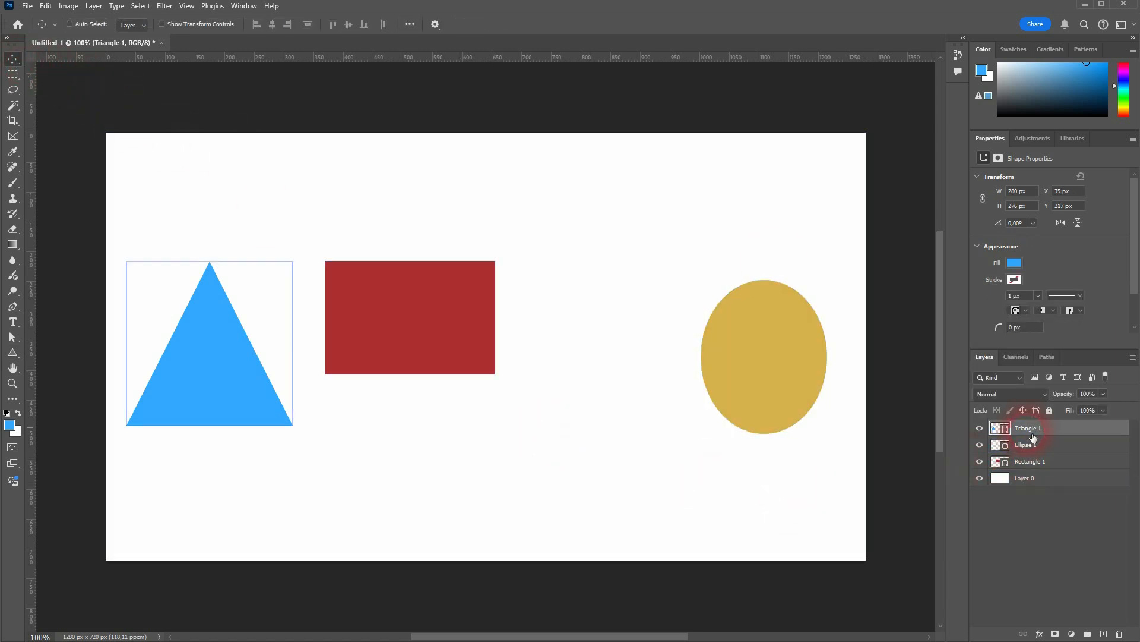
# Hide and show again the triangle, ellipse, rectangle and white Layer 0 layers, one at a time
pyautogui.click(981, 430)
pyautogui.click(981, 448)
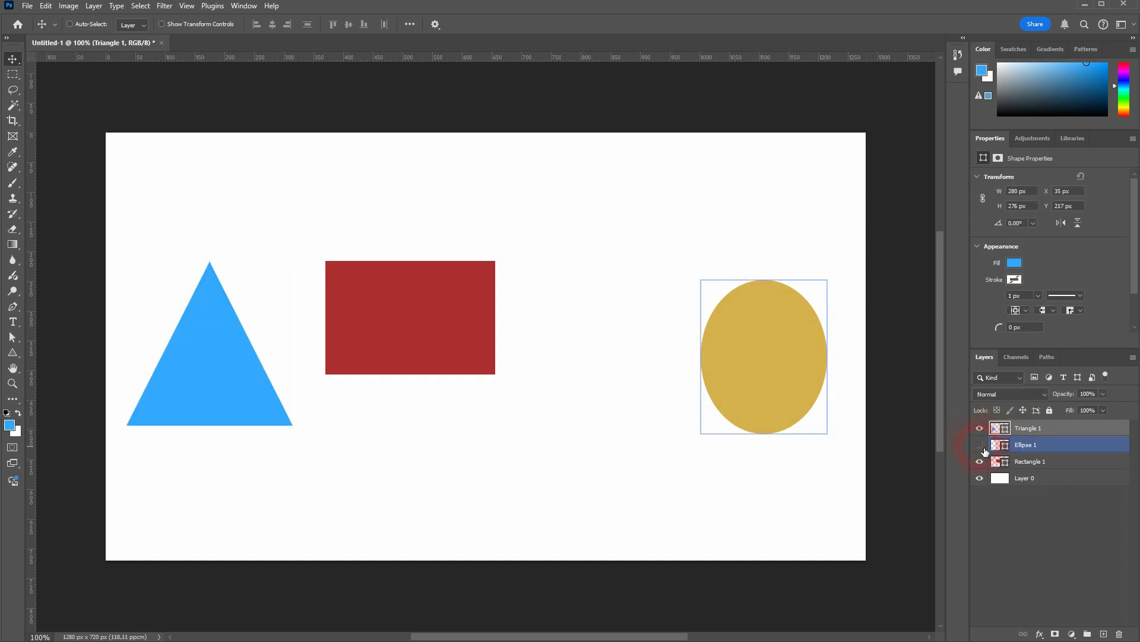
pyautogui.click(980, 445)
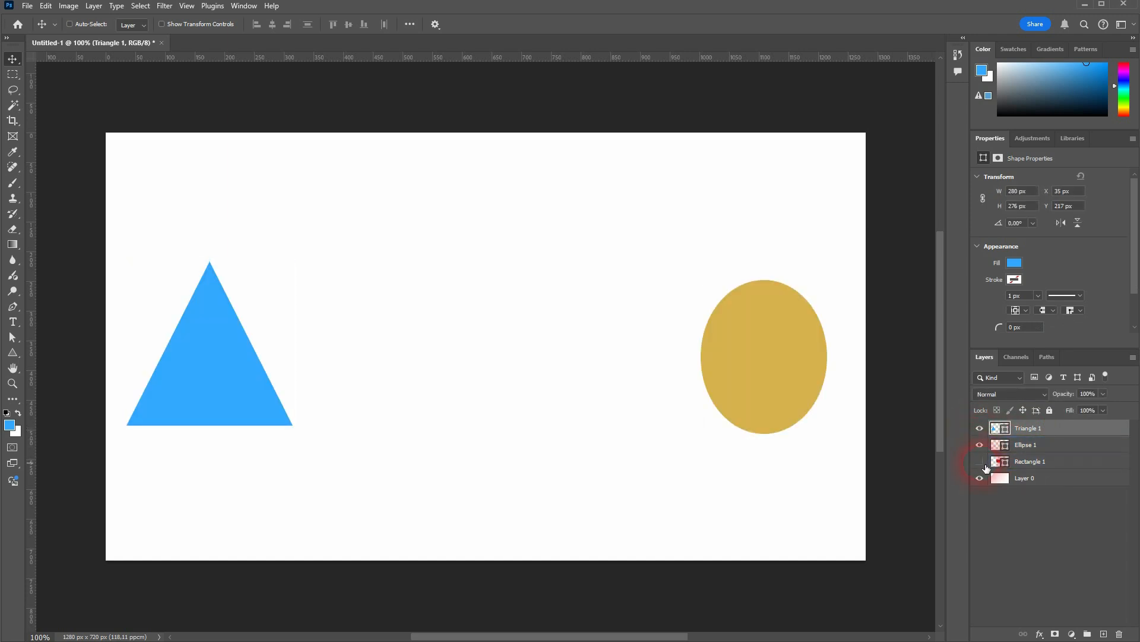
pyautogui.click(980, 461)
pyautogui.click(980, 478)
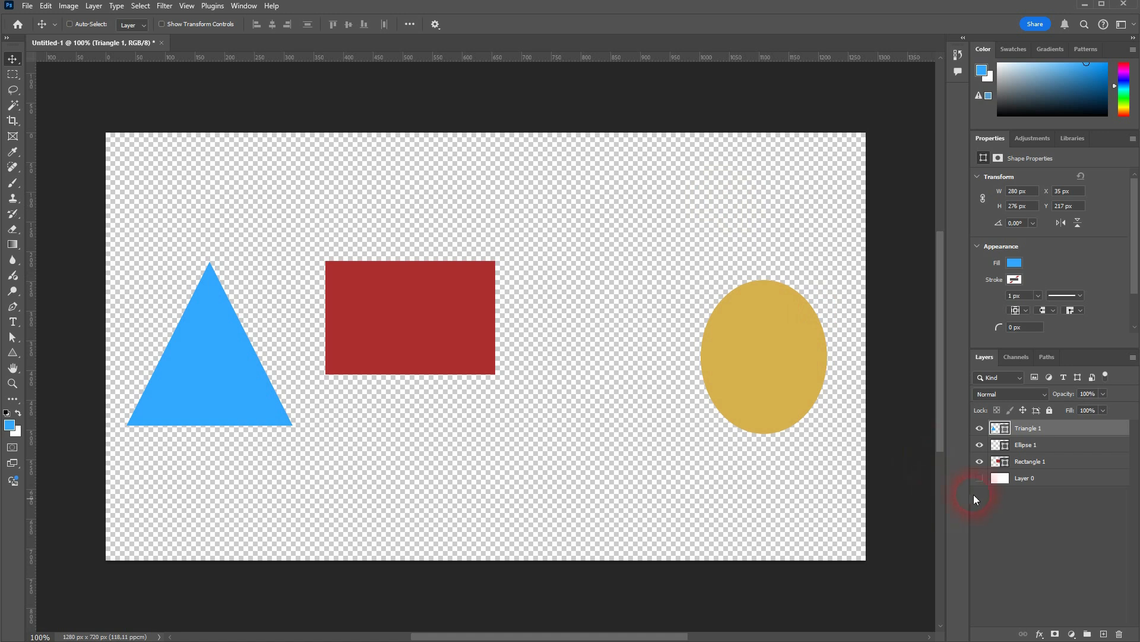
pyautogui.click(980, 477)
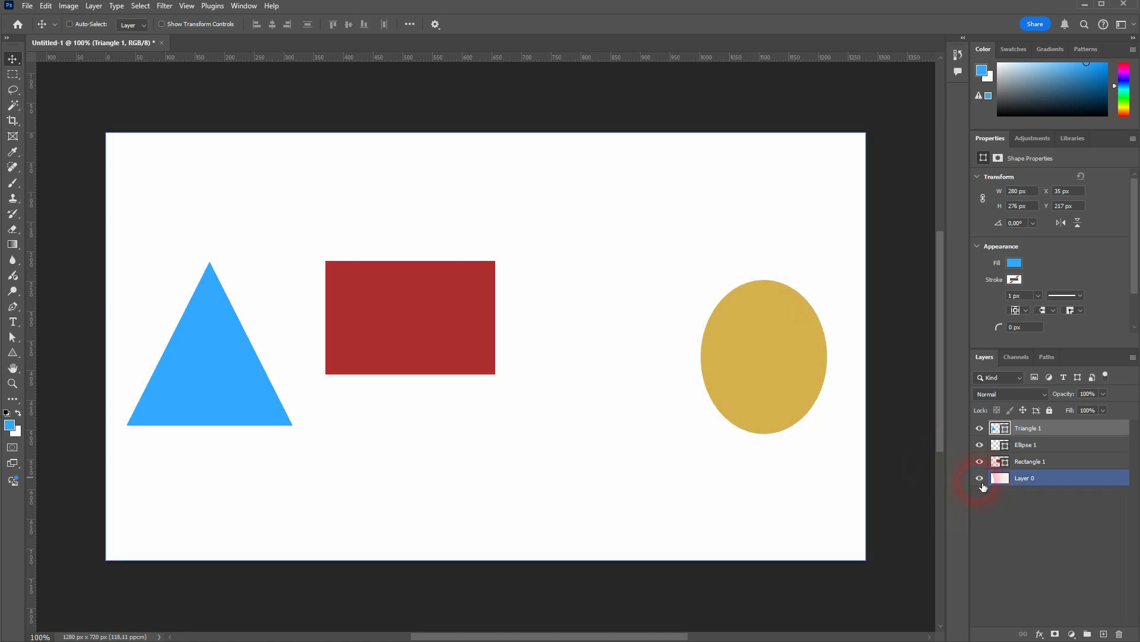
# Move the triangle over the rectangle to about X 376, Y 183 px and bring the Rectangle 1 layer to the front
pyautogui.moveTo(209, 352); pyautogui.dragTo(422, 341)
pyautogui.click(1062, 429)
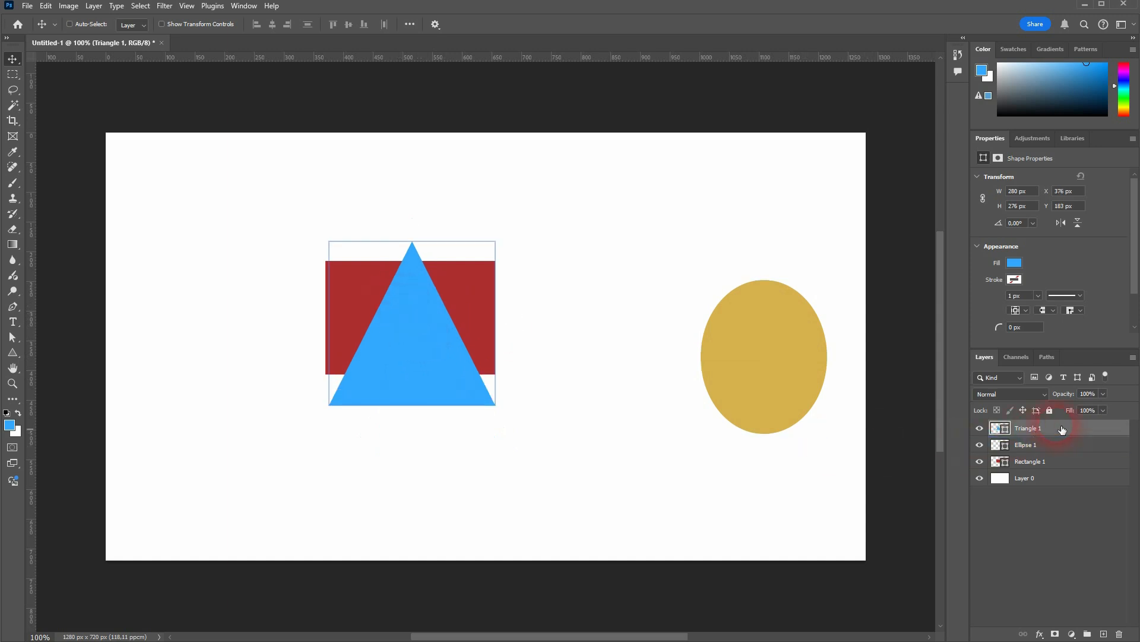
pyautogui.click(1043, 462)
pyautogui.moveTo(1042, 465); pyautogui.dragTo(1037, 424)
pyautogui.click(455, 389)
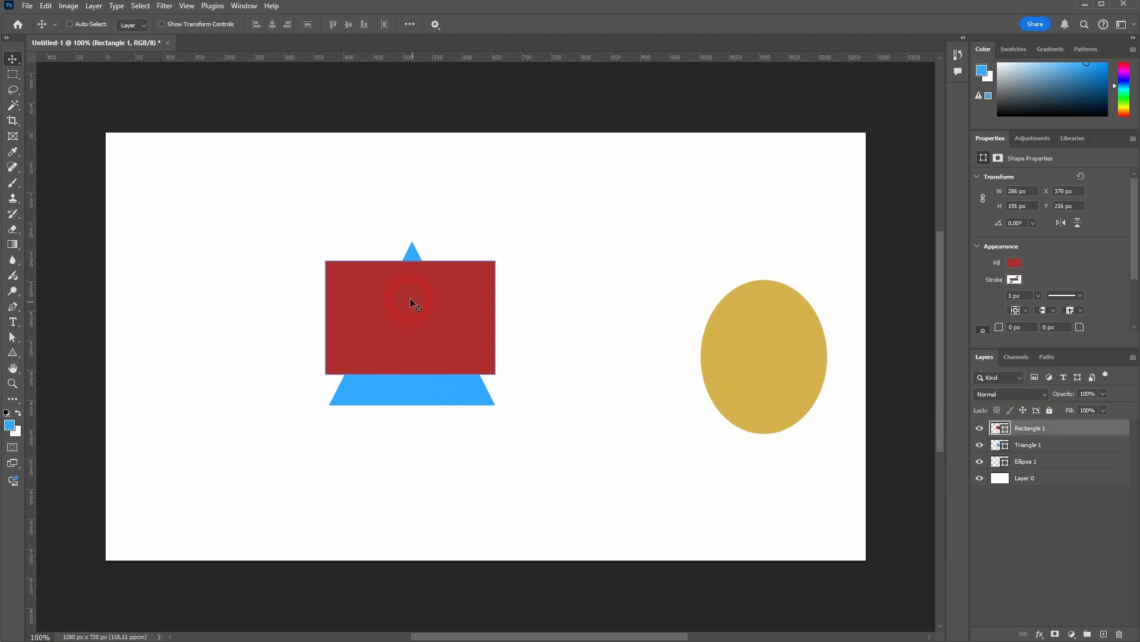
pyautogui.click(718, 380)
# Try to bring the Triangle 1 layer in front of the Rectangle 1 layer
pyautogui.click(1031, 443)
pyautogui.moveTo(1032, 442); pyautogui.dragTo(1032, 427)
pyautogui.click(1035, 450)
# Move the ellipse onto the overlapping shapes at about X 407, Y 216 px and place its layer between the rectangle and triangle
pyautogui.click(1020, 461)
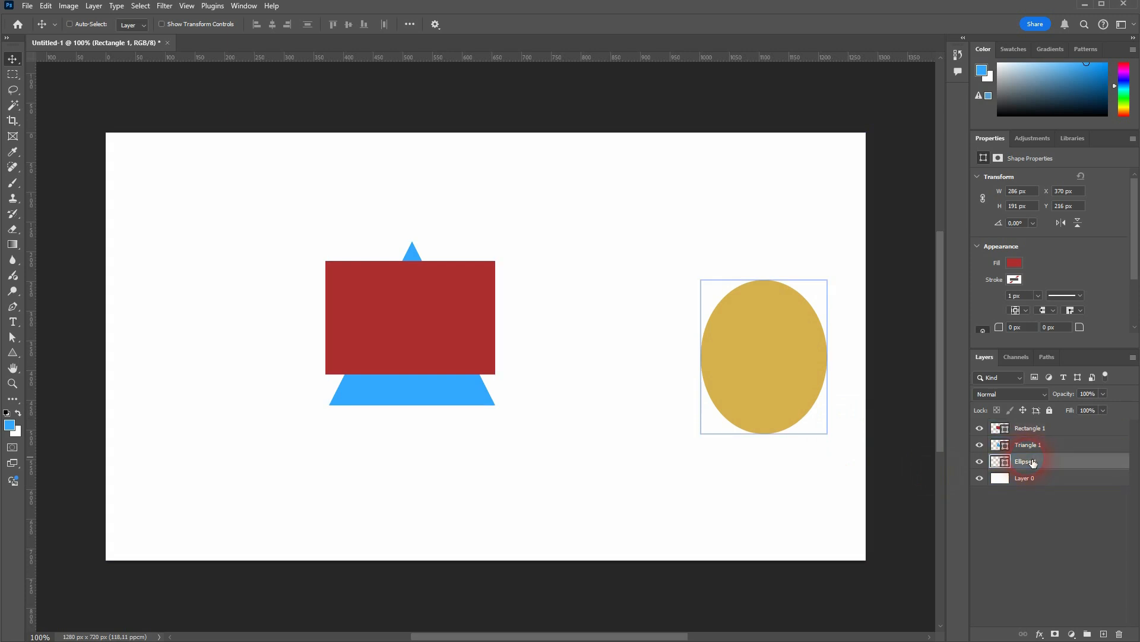
pyautogui.moveTo(797, 389); pyautogui.dragTo(425, 369)
pyautogui.moveTo(1045, 461)
pyautogui.mouseDown()
pyautogui.moveTo(1042, 432)
pyautogui.moveTo(1029, 450)
pyautogui.mouseUp()
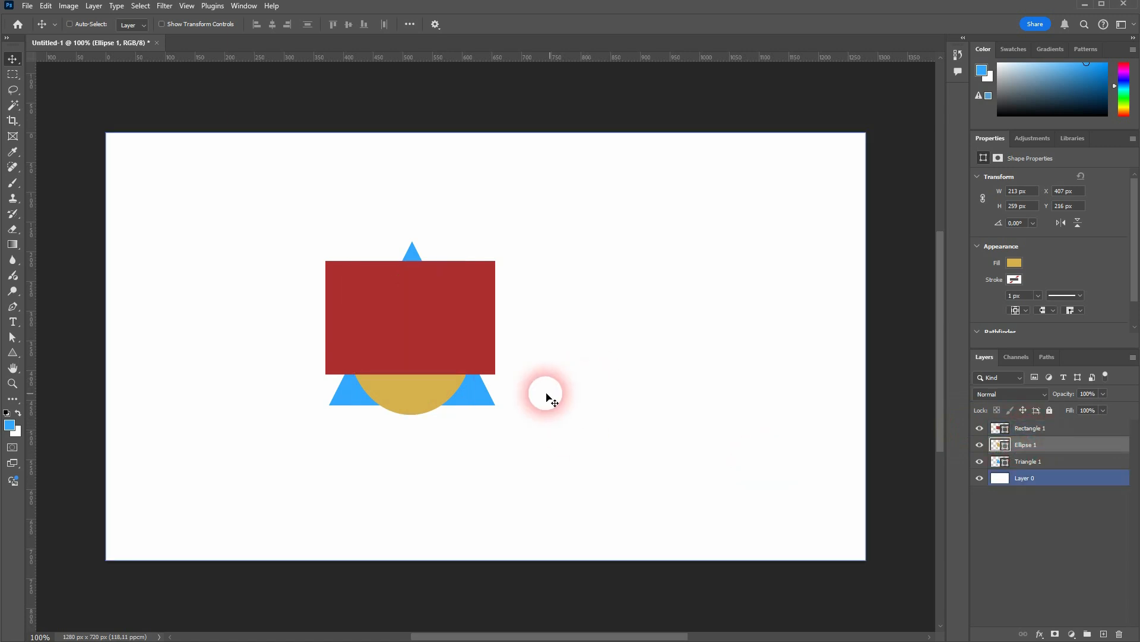
# Separate the shapes by moving the ellipse to about X 791, Y 216 px and the rectangle to about X 90, Y 88 px
pyautogui.moveTo(537, 394); pyautogui.dragTo(766, 390)
pyautogui.click(1060, 434)
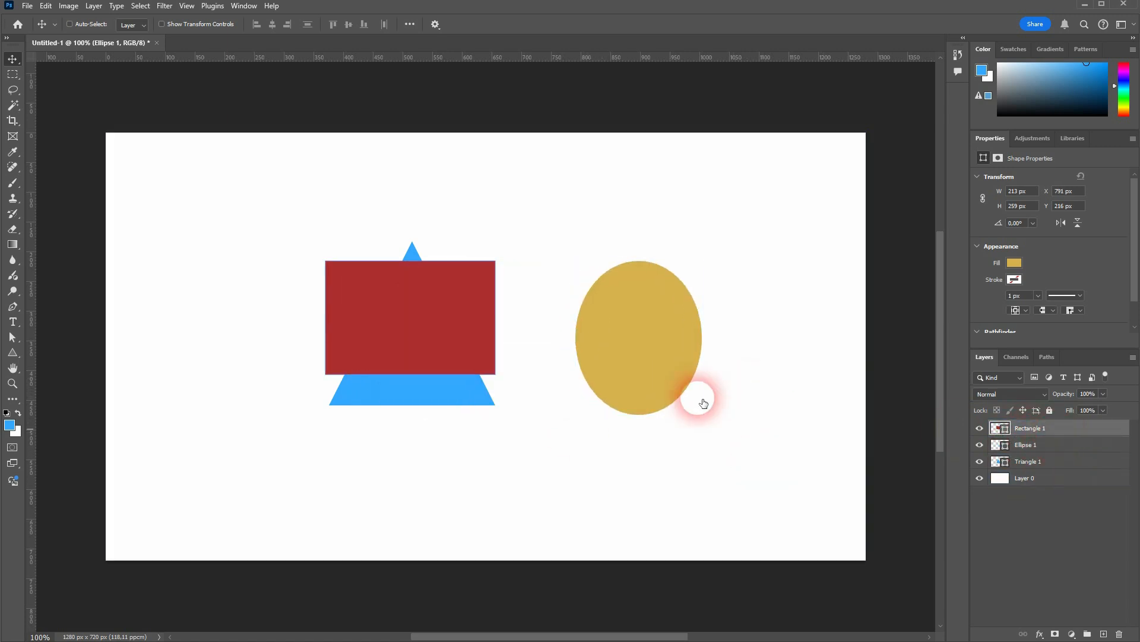
pyautogui.moveTo(427, 328); pyautogui.dragTo(262, 252)
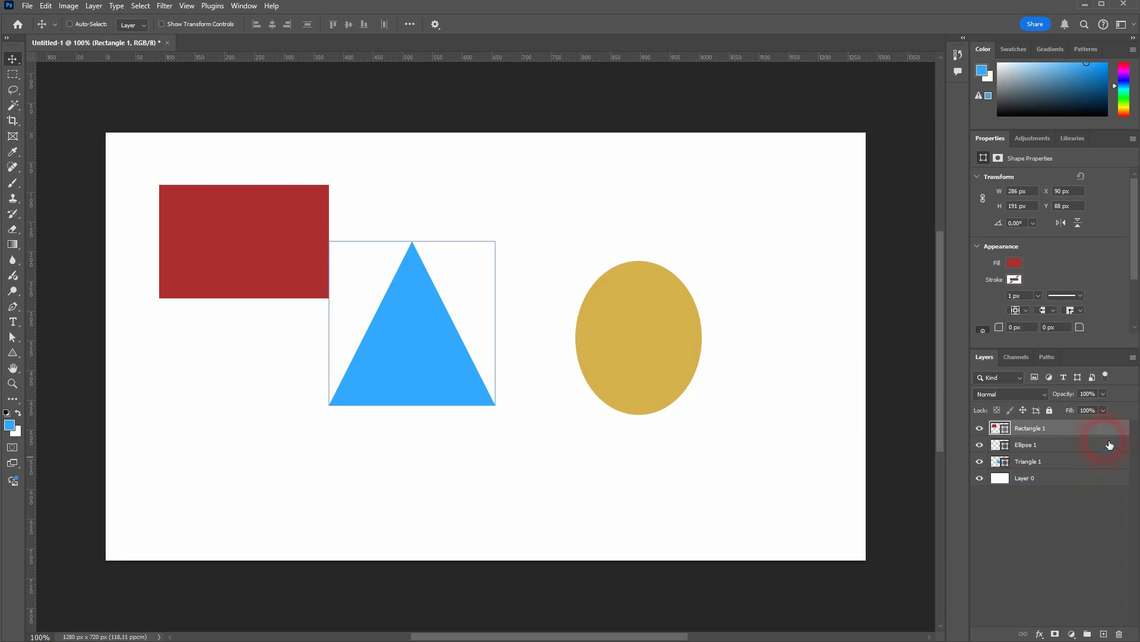
pyautogui.click(1060, 461)
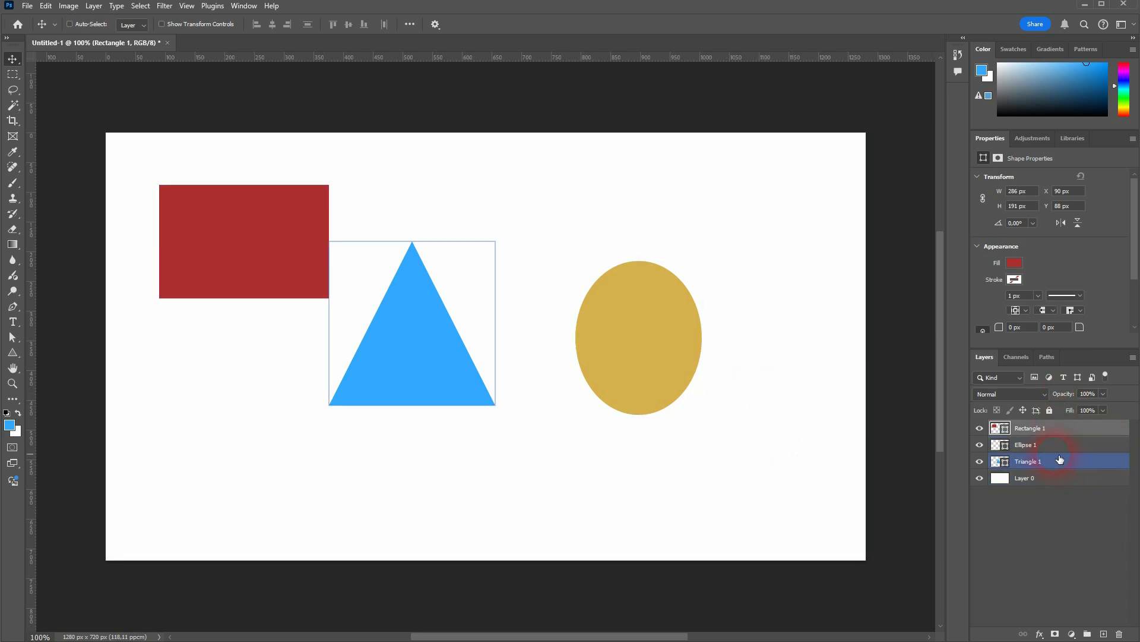
pyautogui.click(1061, 451)
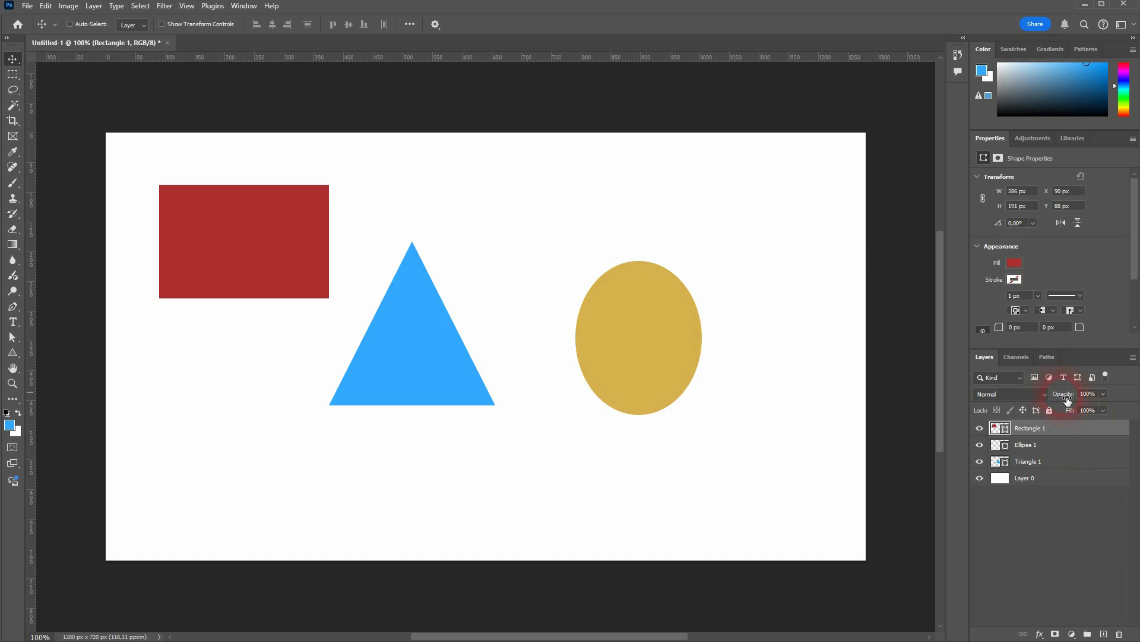
# Move the rectangle over the triangle to about X 370, Y 265 px and lower its layer opacity to 69%
pyautogui.moveTo(255, 255); pyautogui.dragTo(420, 364)
pyautogui.moveTo(1075, 397)
pyautogui.mouseDown()
pyautogui.moveTo(1031, 402)
pyautogui.moveTo(1076, 399)
pyautogui.mouseUp()
pyautogui.click(1035, 445)
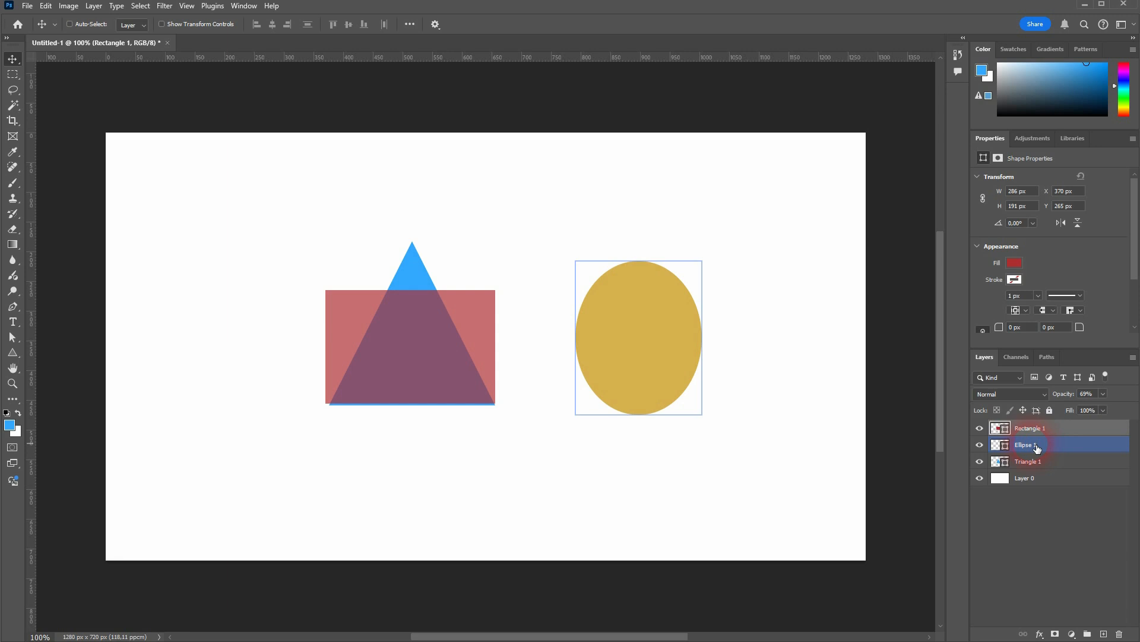
pyautogui.click(1047, 434)
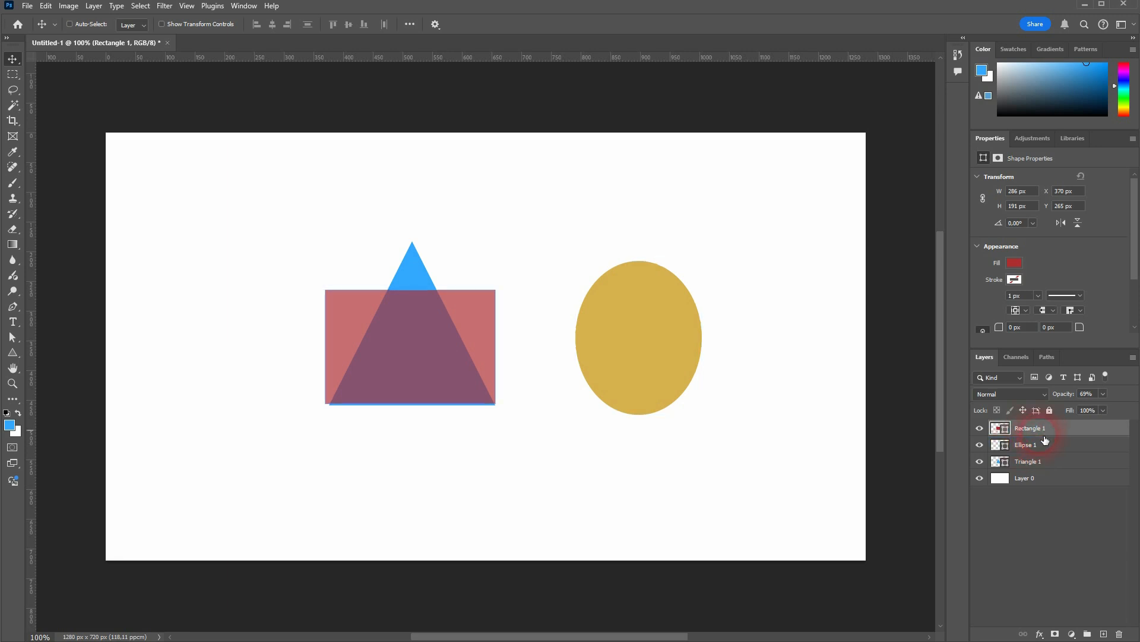
# Place the Triangle 1 layer directly below Rectangle 1 and set the rectangle layer's opacity to 100%
pyautogui.moveTo(1040, 463); pyautogui.dragTo(1044, 428)
pyautogui.click(1047, 446)
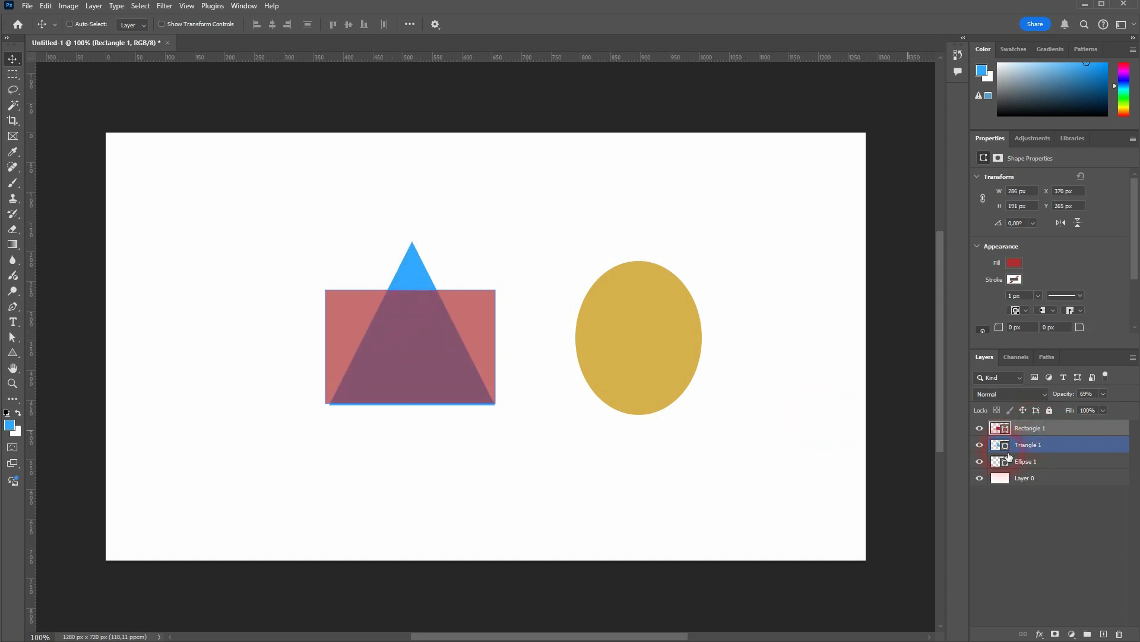
pyautogui.moveTo(1069, 394); pyautogui.dragTo(1135, 404)
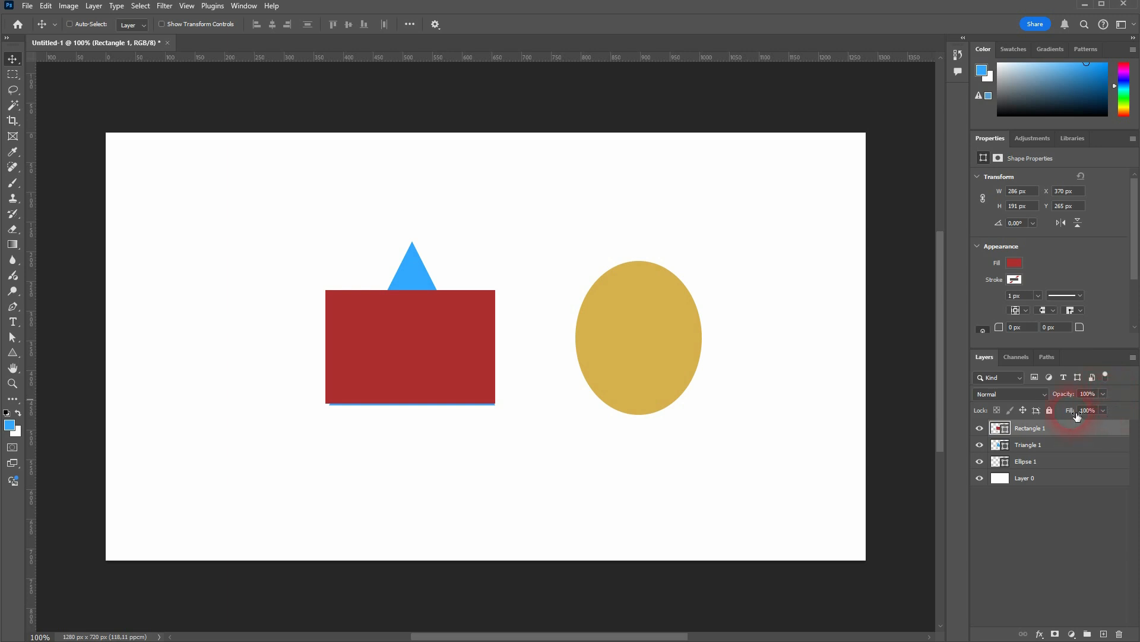
# Lower the rectangle layer's fill to 0%, and raise it back to 100%
pyautogui.moveTo(1075, 413); pyautogui.dragTo(973, 416)
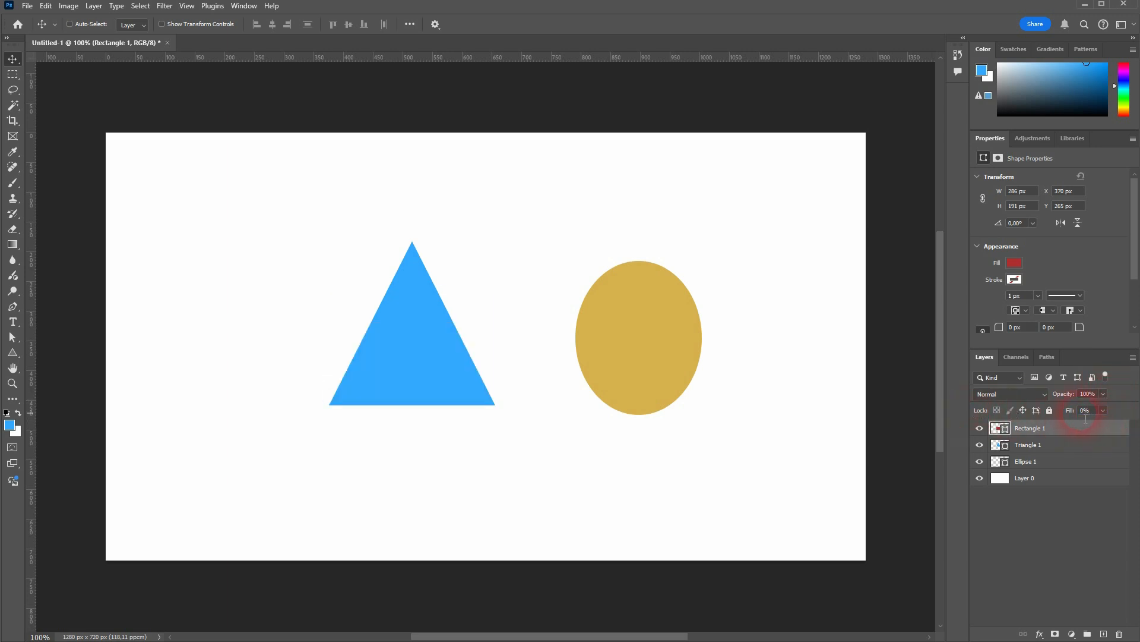
pyautogui.moveTo(1076, 415); pyautogui.dragTo(1132, 416)
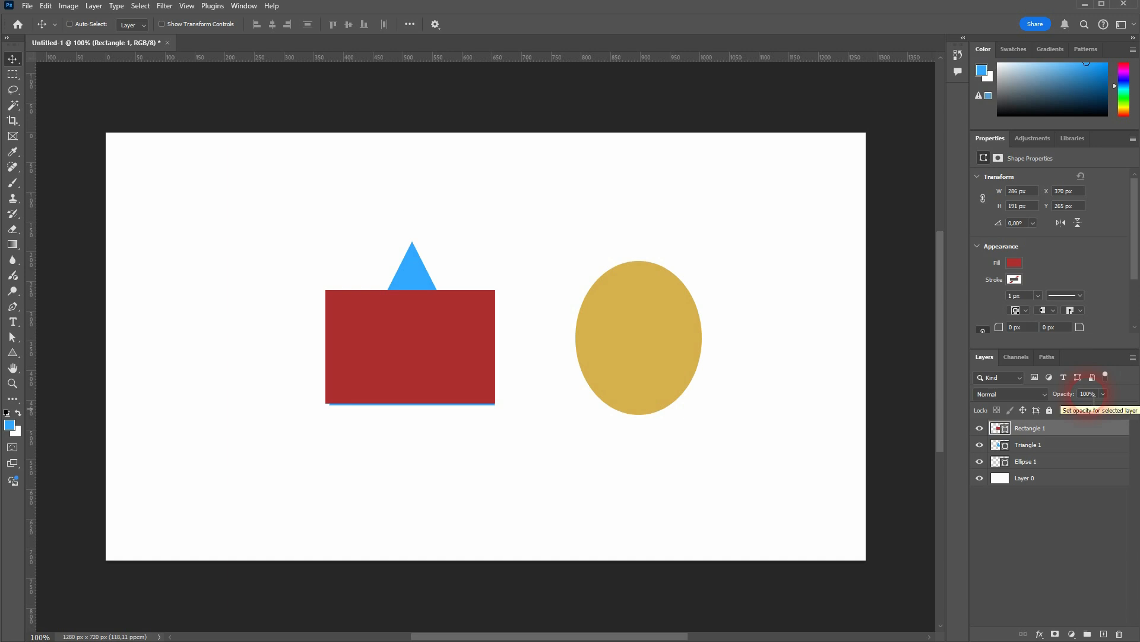
# Set the rectangle layer's blend mode to Multiply, and return it to Normal
pyautogui.click(1042, 394)
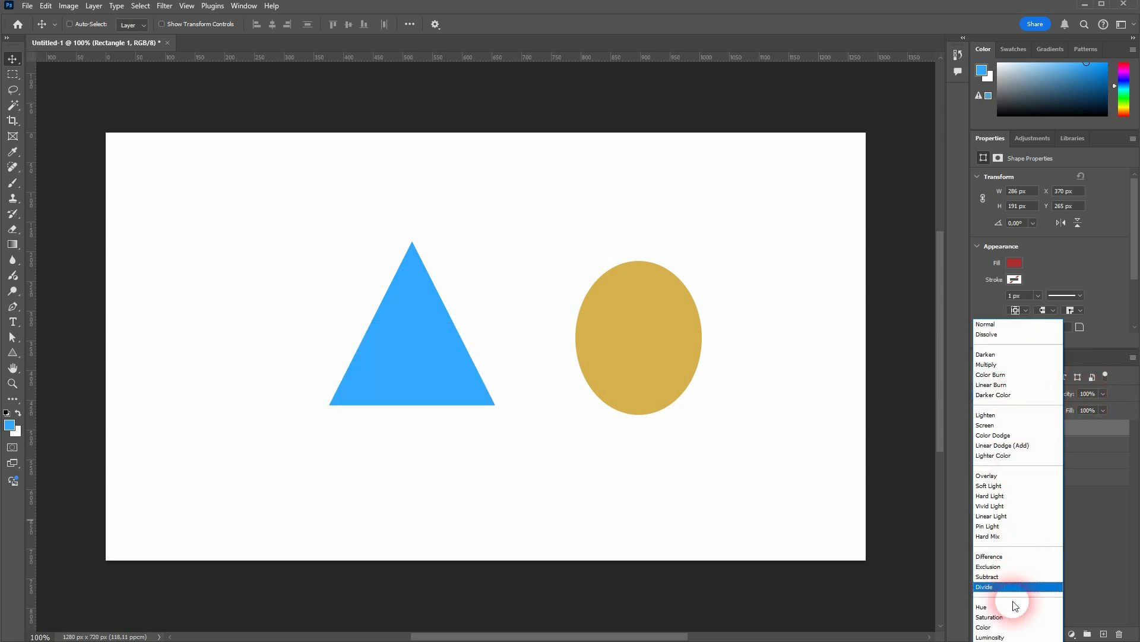
pyautogui.click(1012, 366)
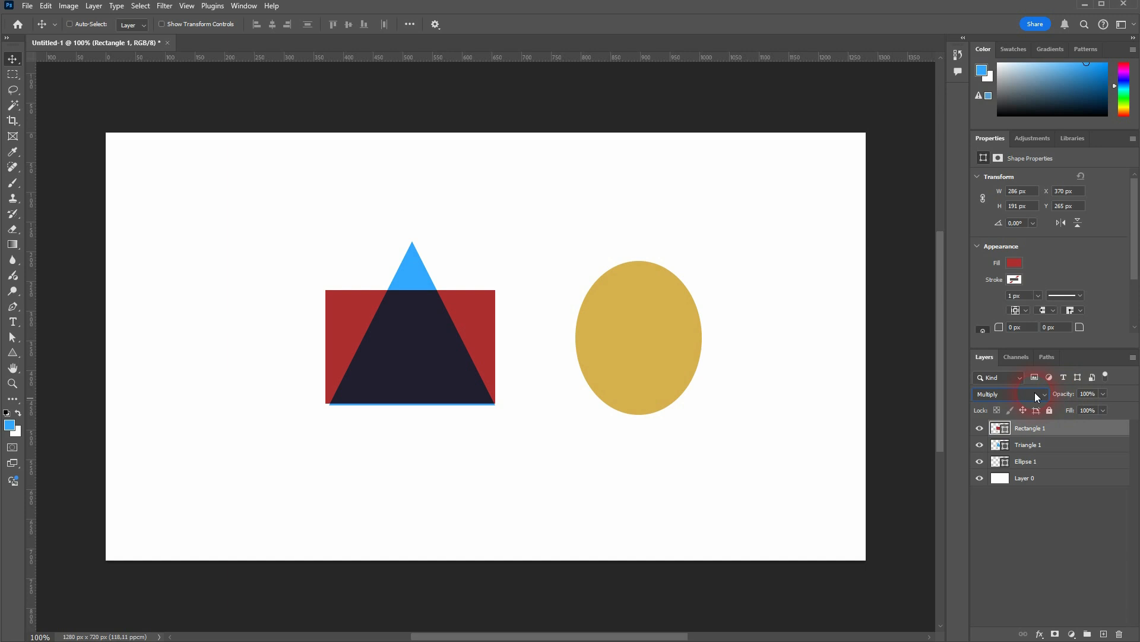
pyautogui.click(1035, 392)
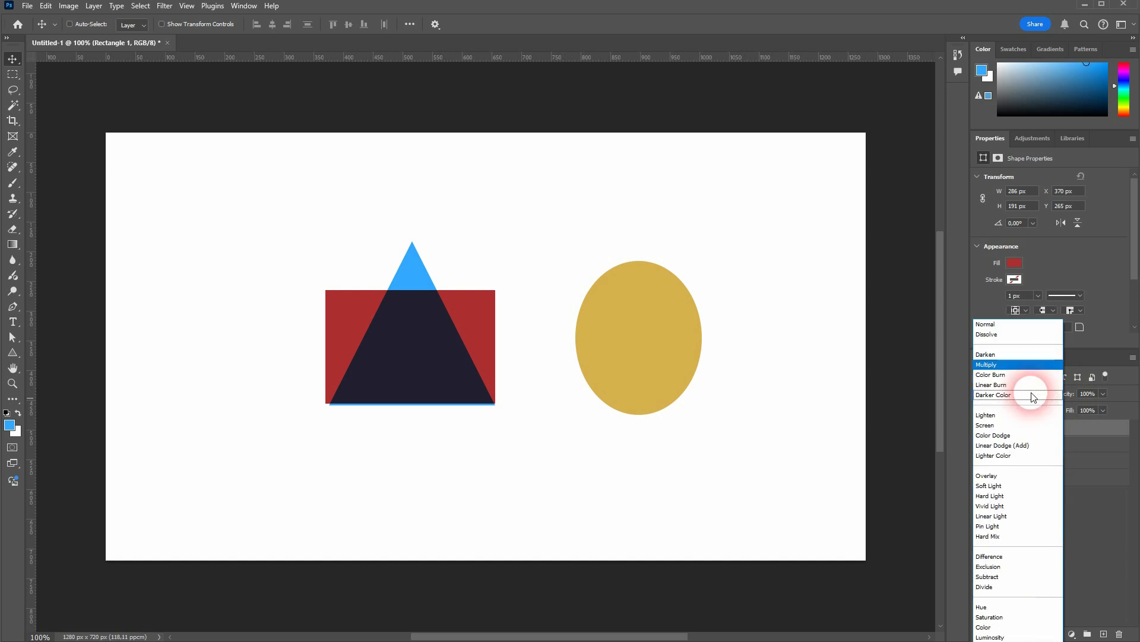
pyautogui.click(1001, 325)
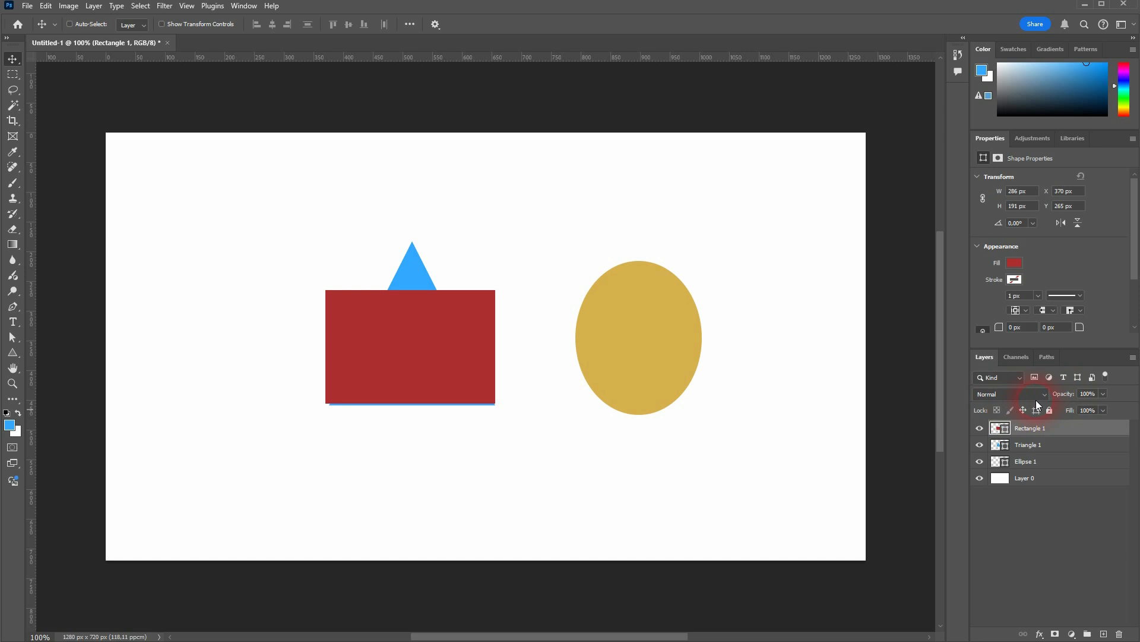
# Delete the Rectangle 1 layer and add a new blank layer above the triangle layer
pyautogui.click(1120, 634)
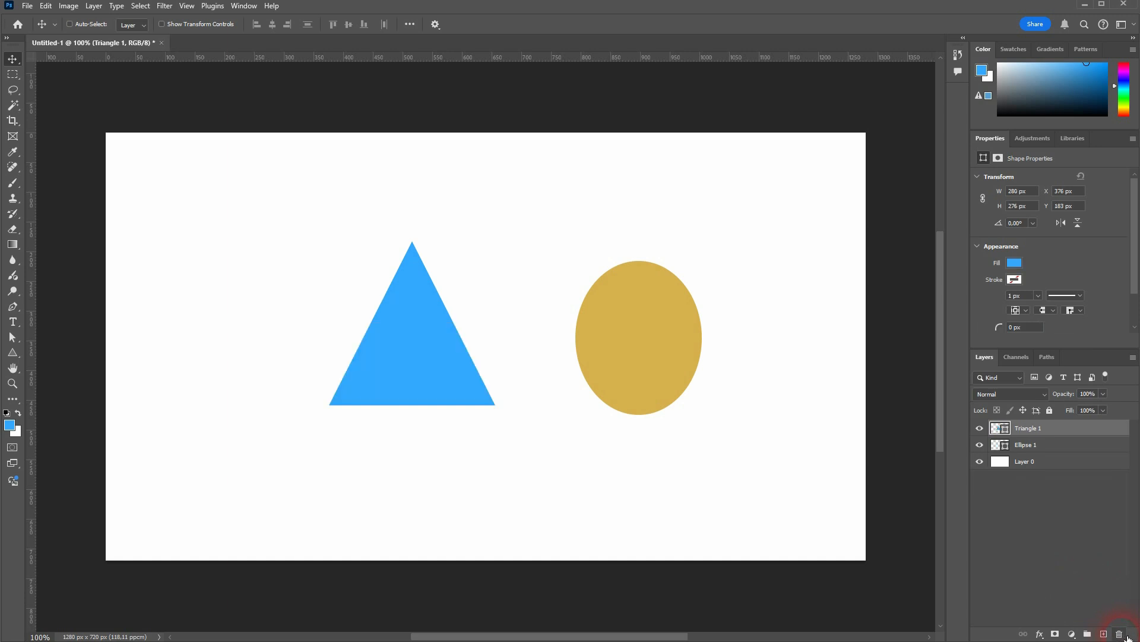
pyautogui.click(433, 324)
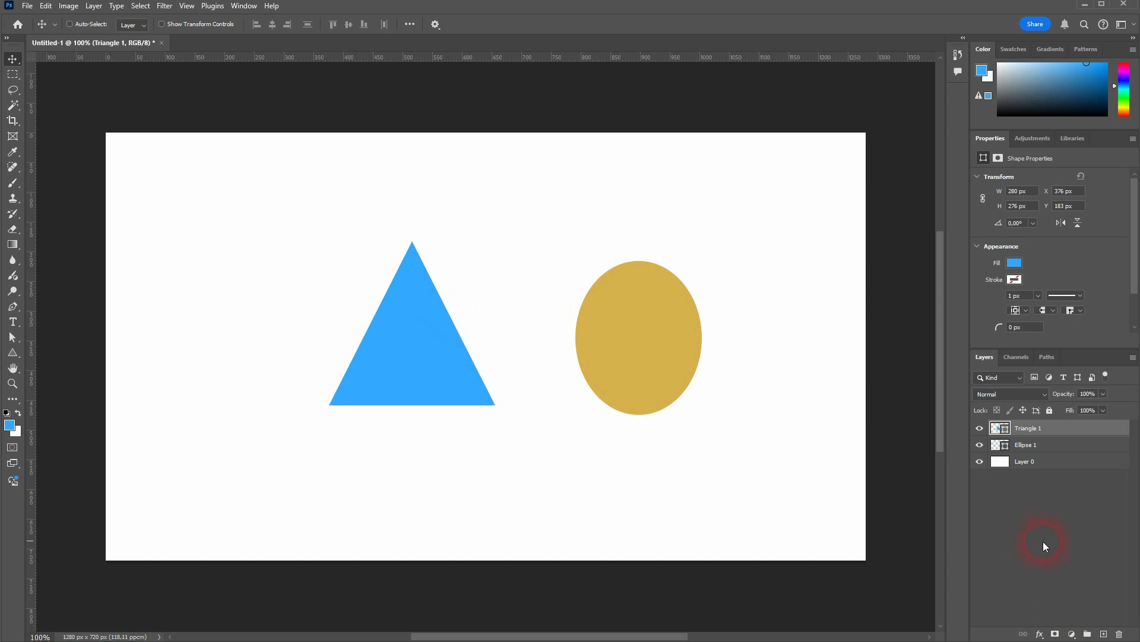
pyautogui.click(1104, 634)
pyautogui.click(1042, 435)
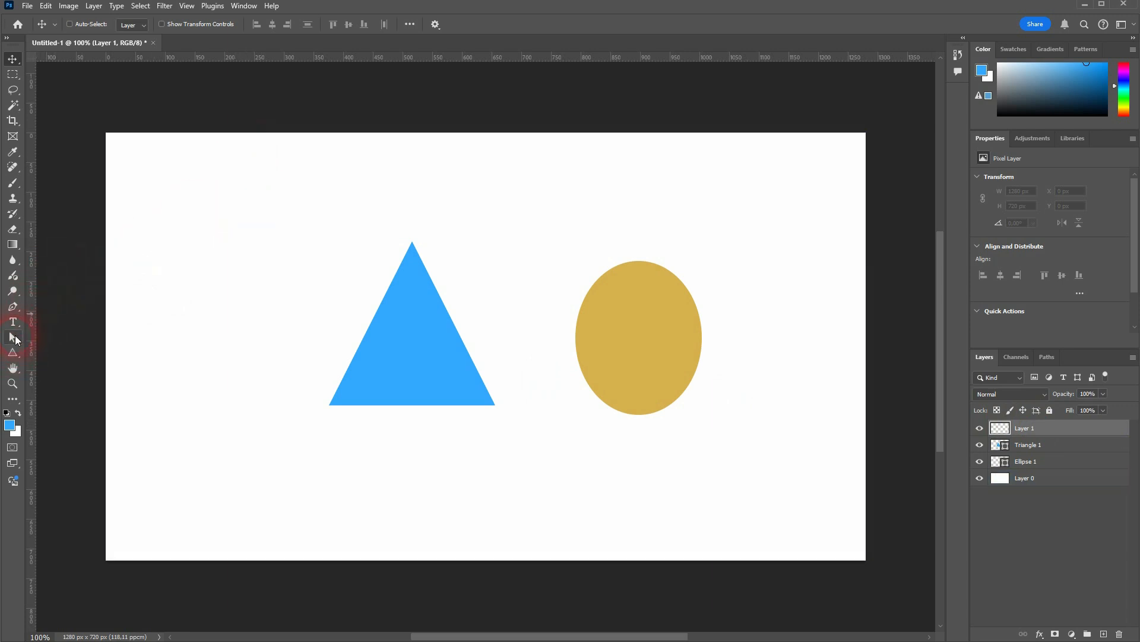
# Add the text LAYER on the blank layer and move it to the upper left of the triangle, fully inside the canvas
pyautogui.click(13, 322)
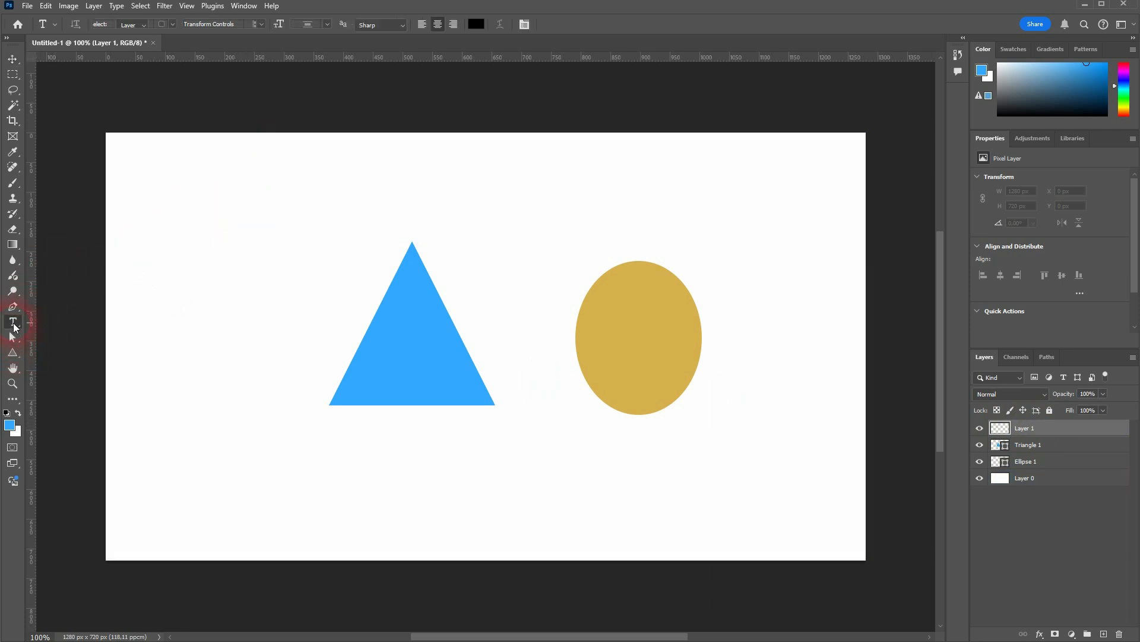
pyautogui.click(166, 269)
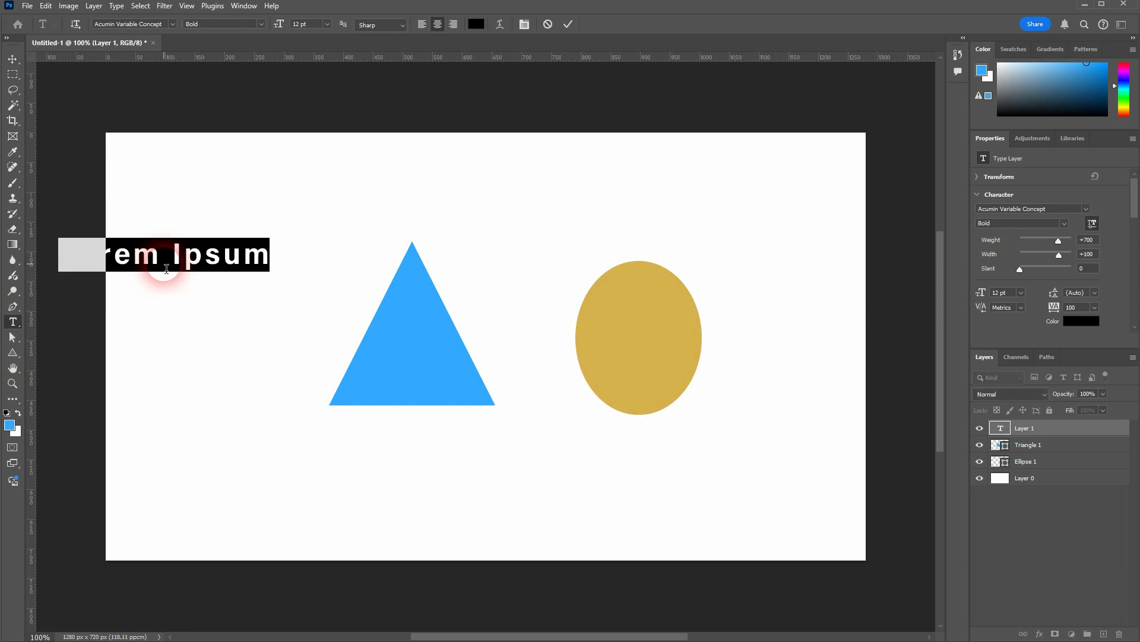
pyautogui.write('LAYER')
pyautogui.click(12, 60)
pyautogui.click(662, 331)
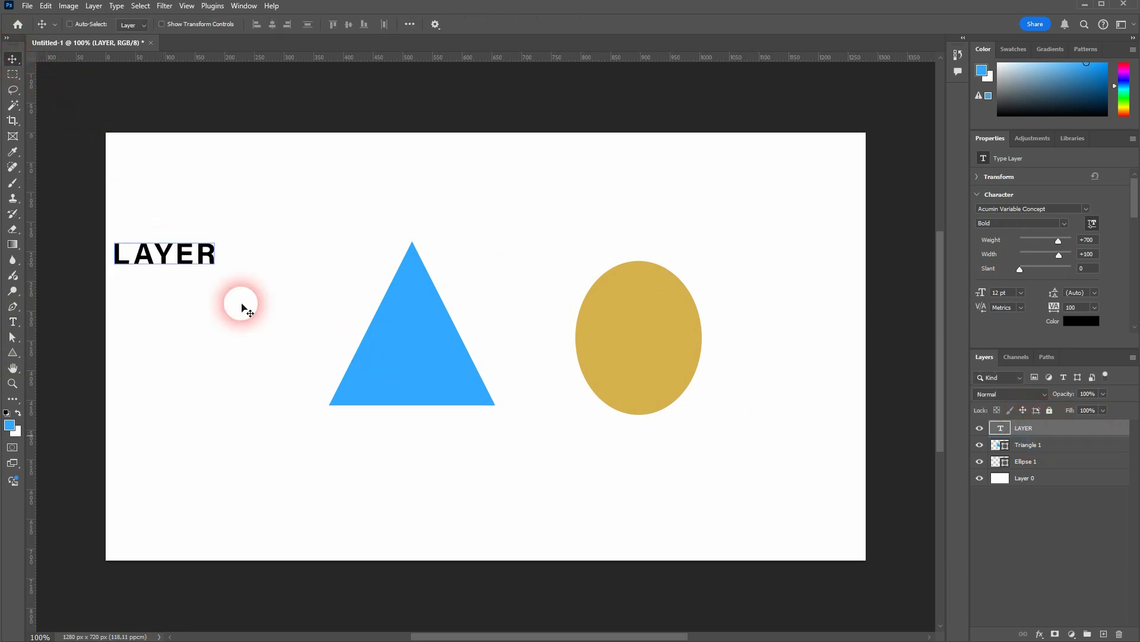
pyautogui.moveTo(163, 256); pyautogui.dragTo(247, 234)
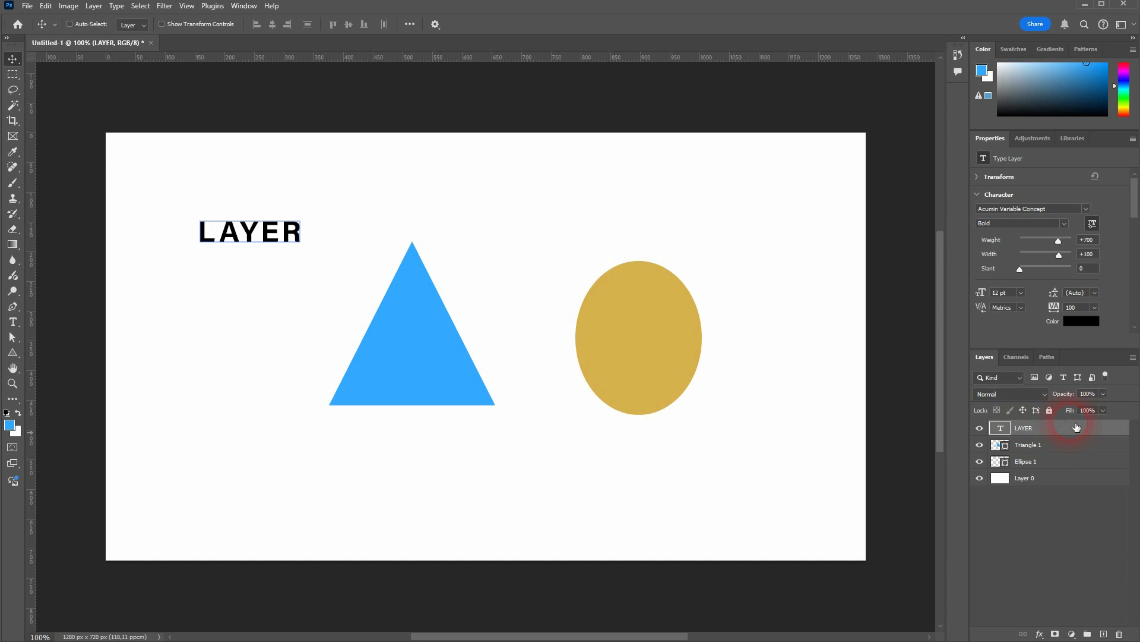
# Draw a rectangle about 190 × 180 px near the canvas's upper-right corner and fill it with the recently used red
pyautogui.click(12, 352)
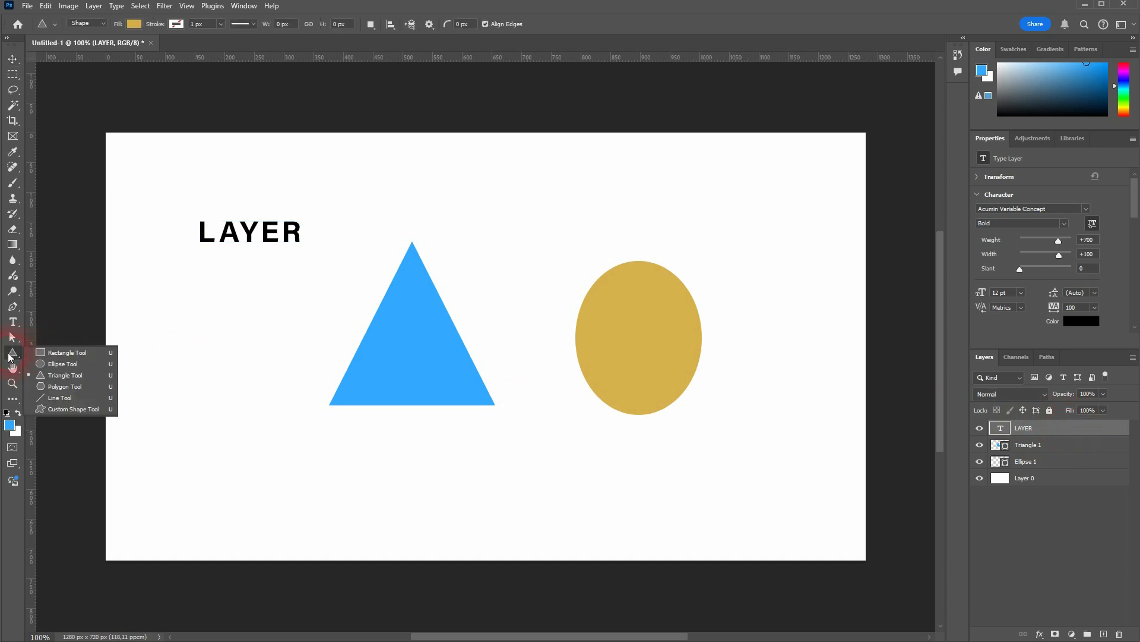
pyautogui.click(65, 353)
pyautogui.moveTo(702, 171); pyautogui.dragTo(814, 277)
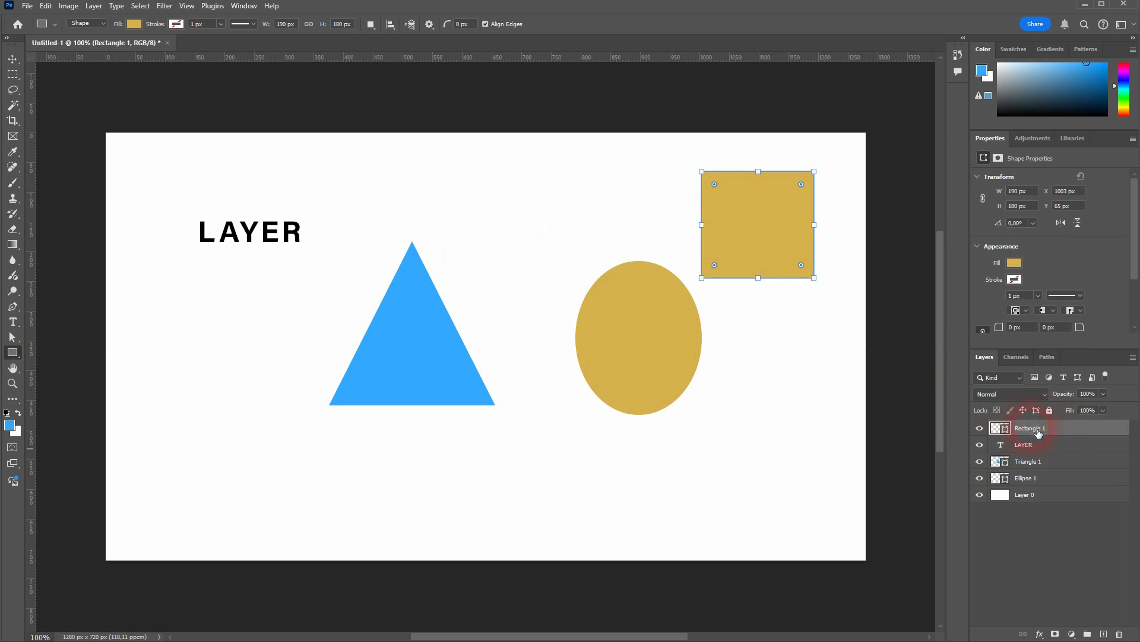
pyautogui.click(1018, 264)
pyautogui.click(1017, 326)
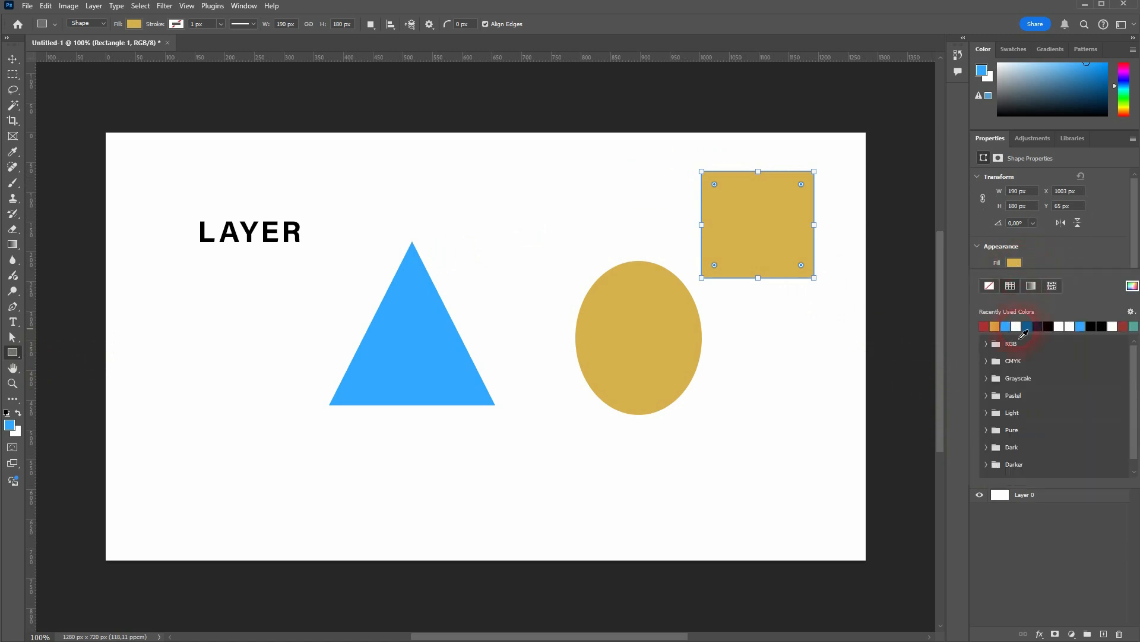
pyautogui.click(1047, 436)
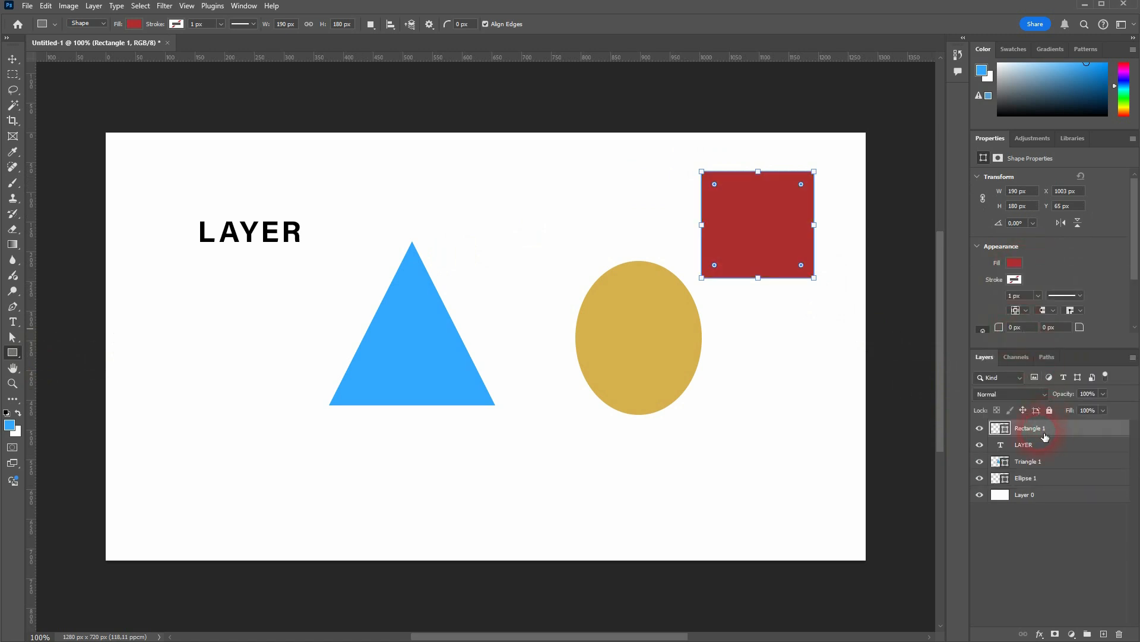
# Add a new blank layer and paint a curved blue brush stroke, about 734 × 406 px, around and below the triangle
pyautogui.click(1104, 634)
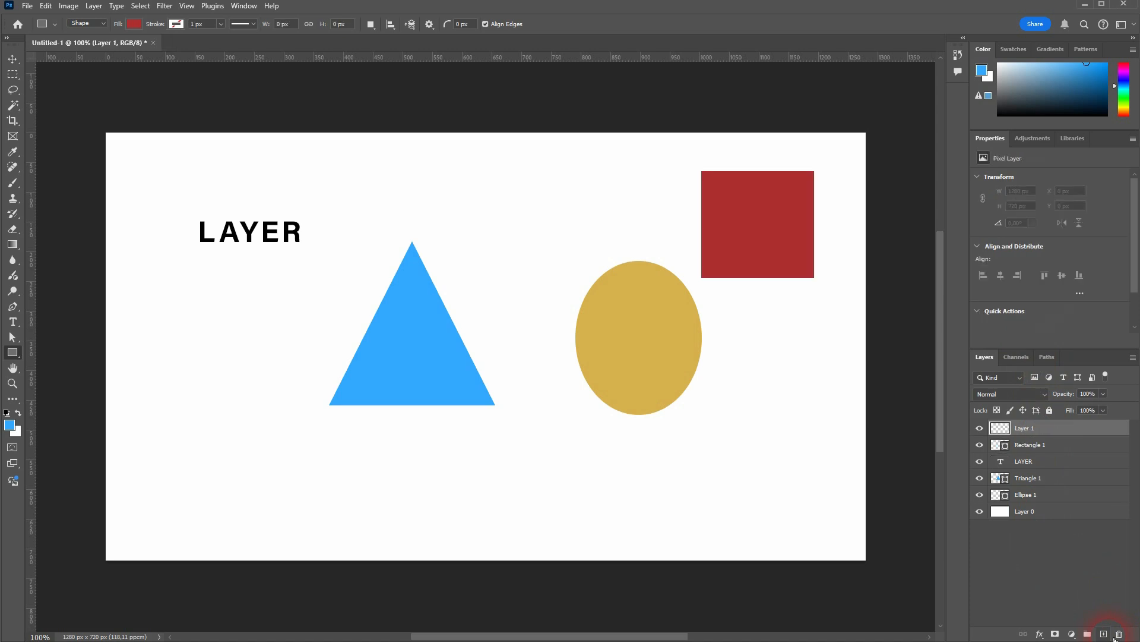
pyautogui.click(993, 429)
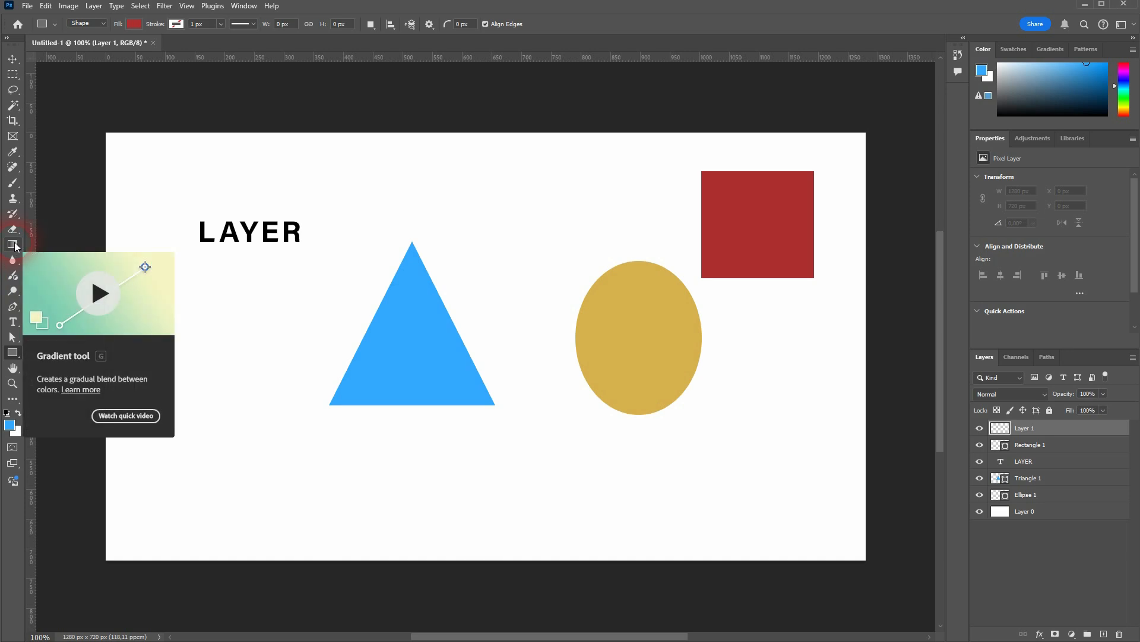
pyautogui.press('b')
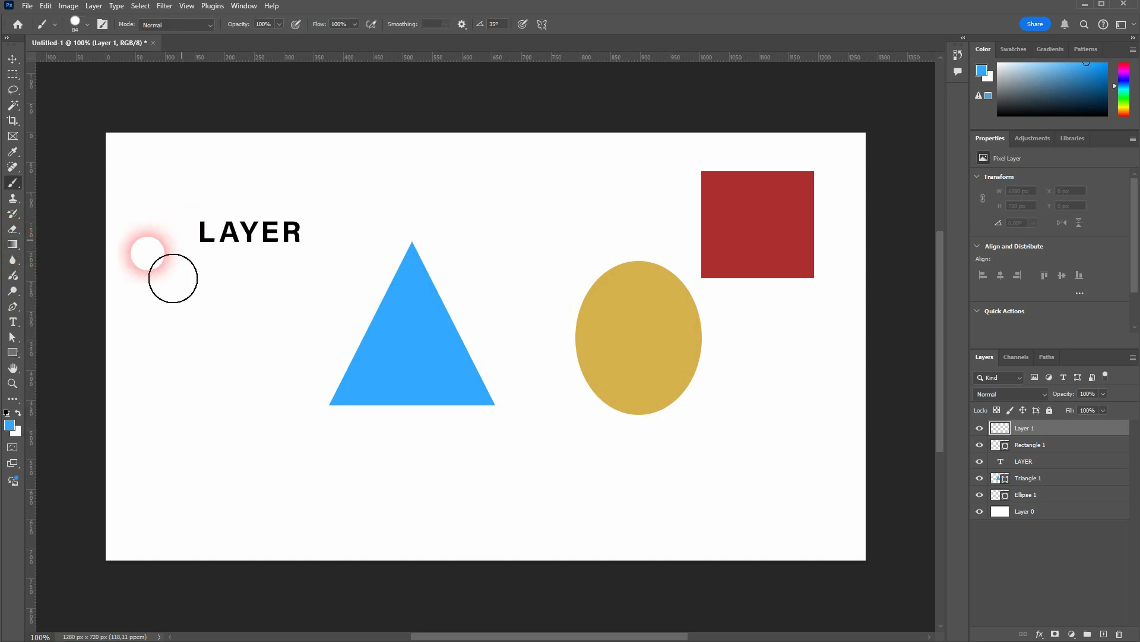
pyautogui.rightClick(18, 185)
pyautogui.click(70, 183)
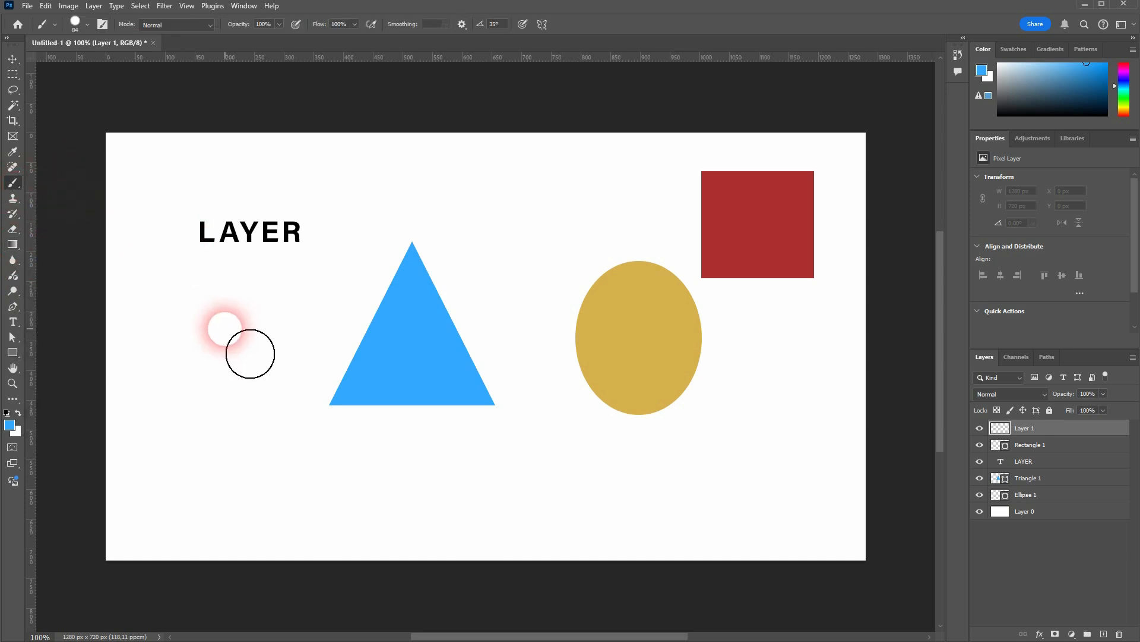
pyautogui.moveTo(265, 326)
pyautogui.mouseDown()
pyautogui.moveTo(204, 414)
pyautogui.moveTo(400, 515)
pyautogui.moveTo(585, 514)
pyautogui.mouseUp()
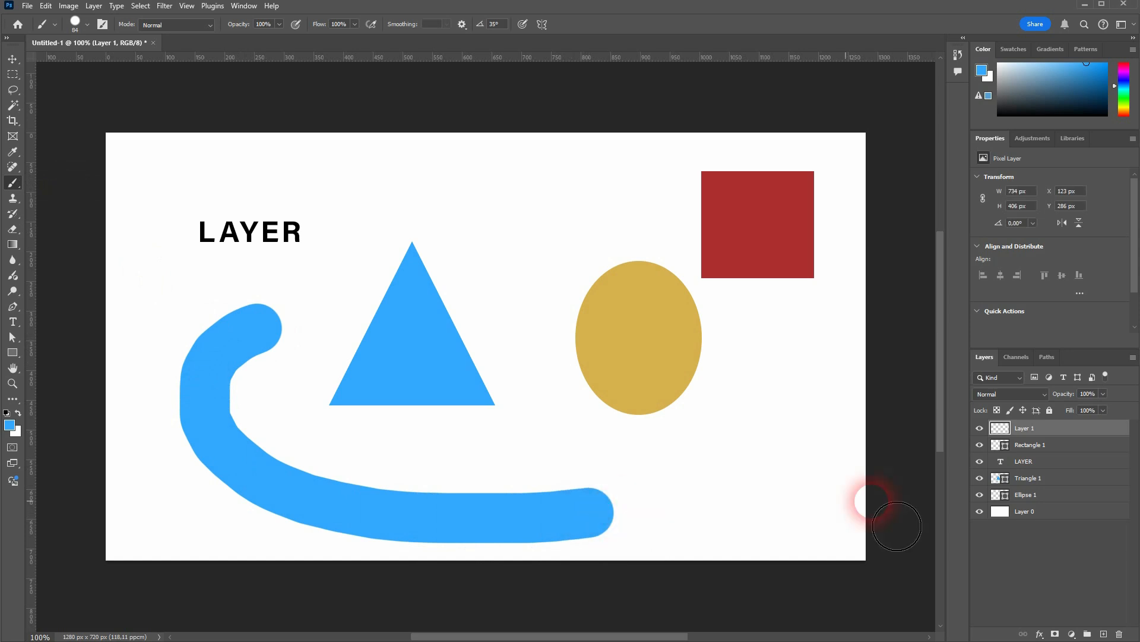
# Hide and show the brush stroke layer, and lower its opacity slightly before restoring it to 100%
pyautogui.click(981, 428)
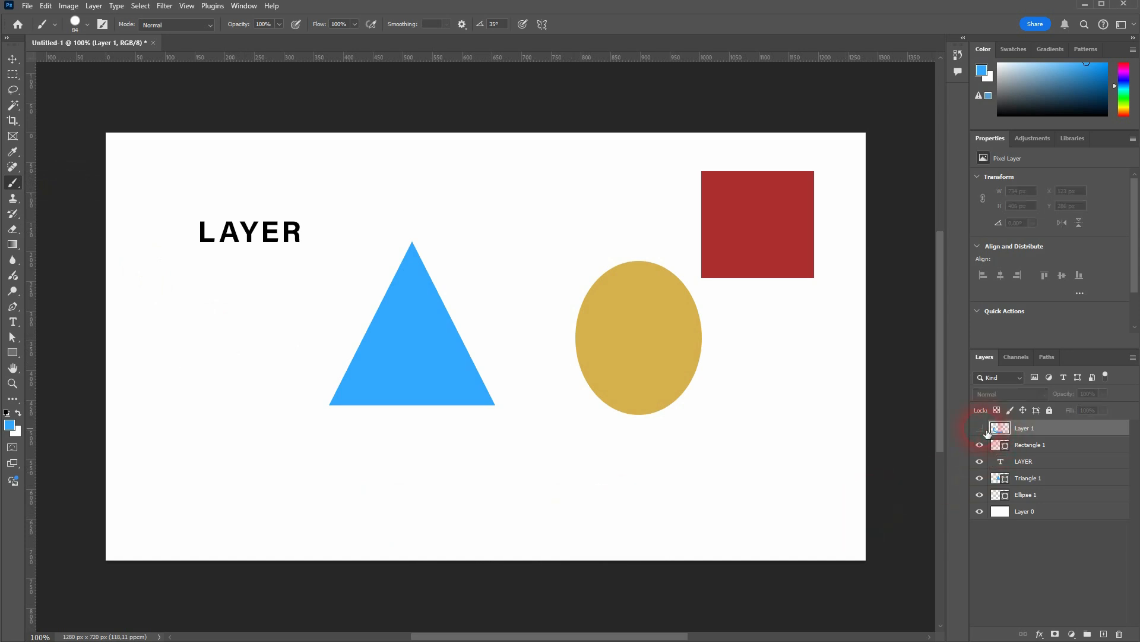
pyautogui.click(980, 429)
pyautogui.click(980, 428)
pyautogui.click(1041, 433)
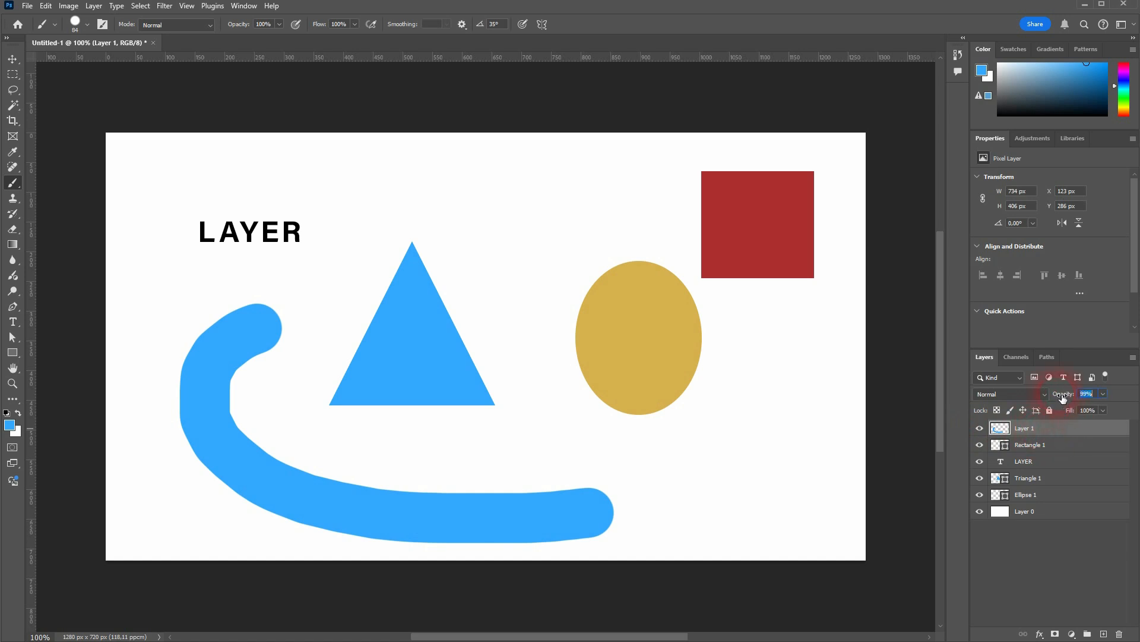
pyautogui.moveTo(1066, 399)
pyautogui.mouseDown()
pyautogui.moveTo(1012, 399)
pyautogui.moveTo(1125, 393)
pyautogui.moveTo(1137, 404)
pyautogui.mouseUp()
# Move the brush stroke to about X 610, Y 42 px and place its layer directly below the Ellipse 1 layer
pyautogui.click(13, 59)
pyautogui.moveTo(262, 445); pyautogui.dragTo(526, 309)
pyautogui.moveTo(1055, 428); pyautogui.dragTo(1057, 507)
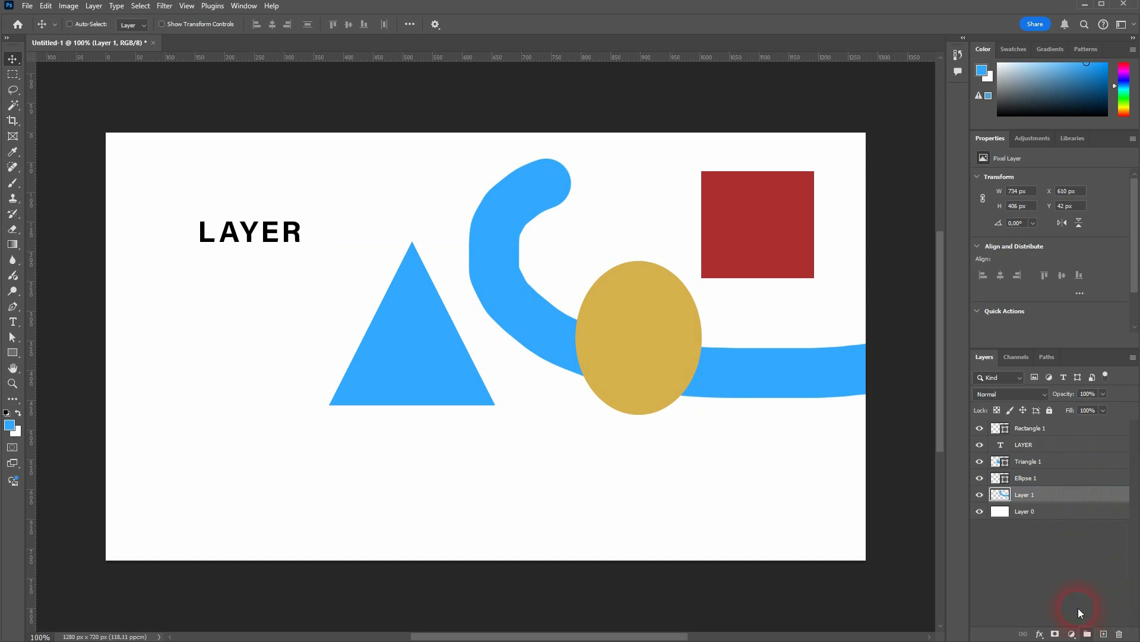
# Group the Rectangle 1 and LAYER text layers together
pyautogui.click(1038, 428)
pyautogui.keyDown('shift'); pyautogui.click(1043, 446); pyautogui.keyUp('shift')
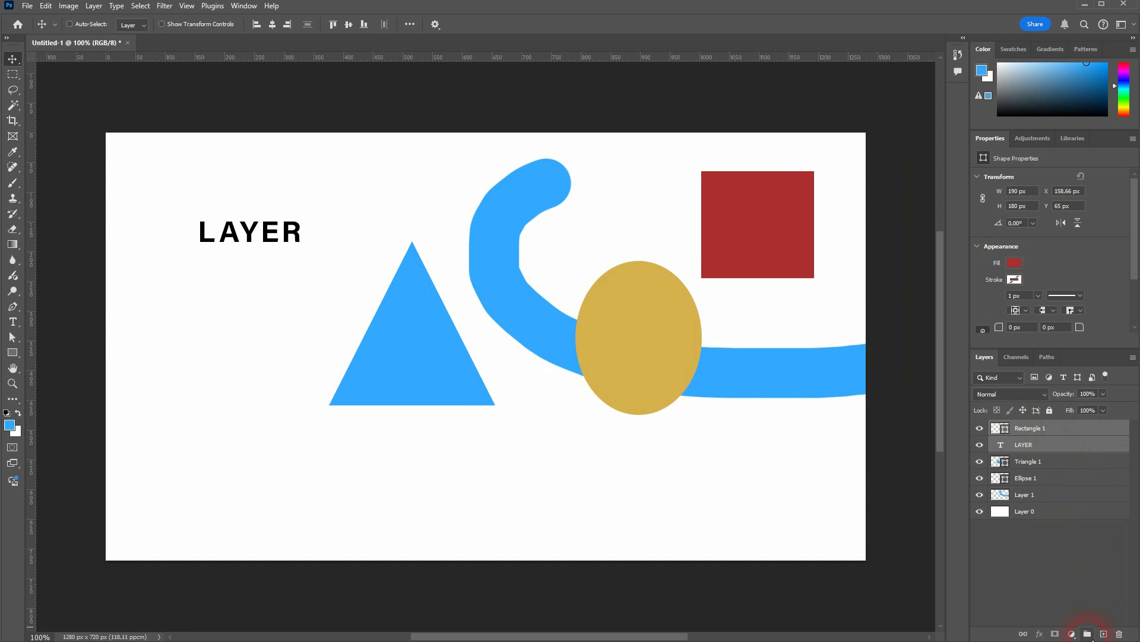
pyautogui.click(1089, 634)
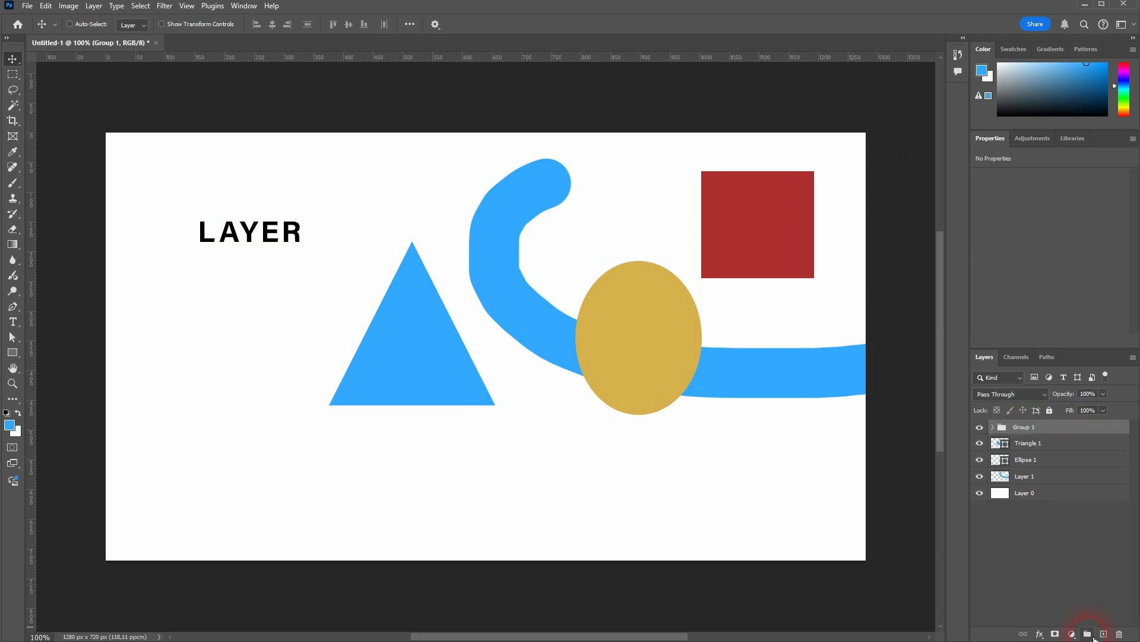
# Expand the new group to view the layers inside it, and collapse it again
pyautogui.click(992, 427)
pyautogui.click(1039, 443)
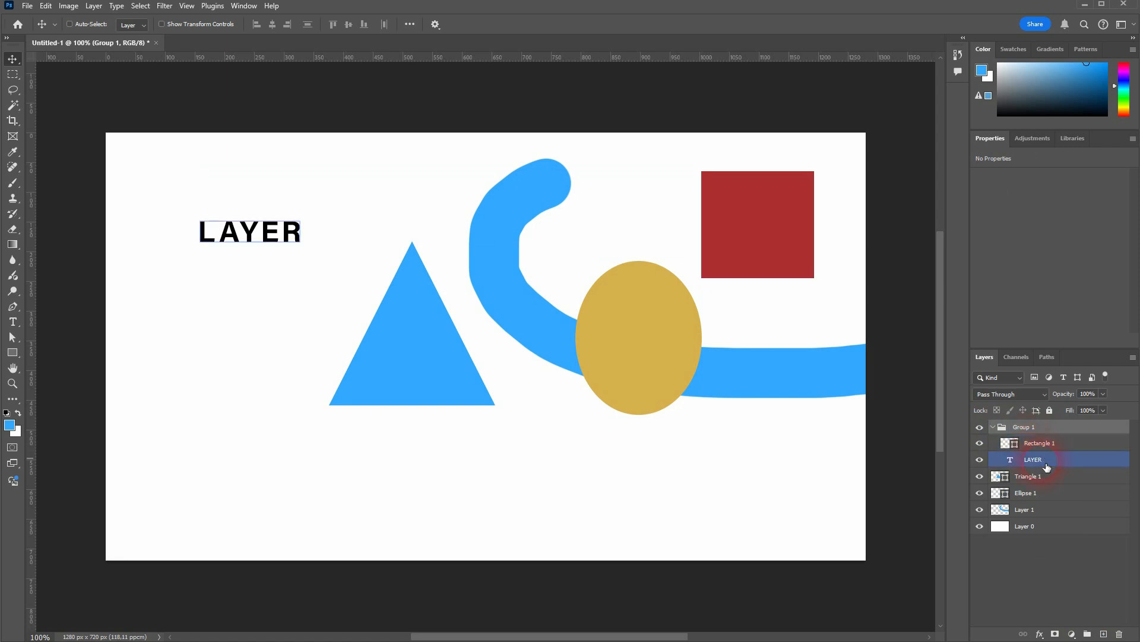
pyautogui.click(1044, 459)
pyautogui.click(1030, 428)
pyautogui.click(992, 427)
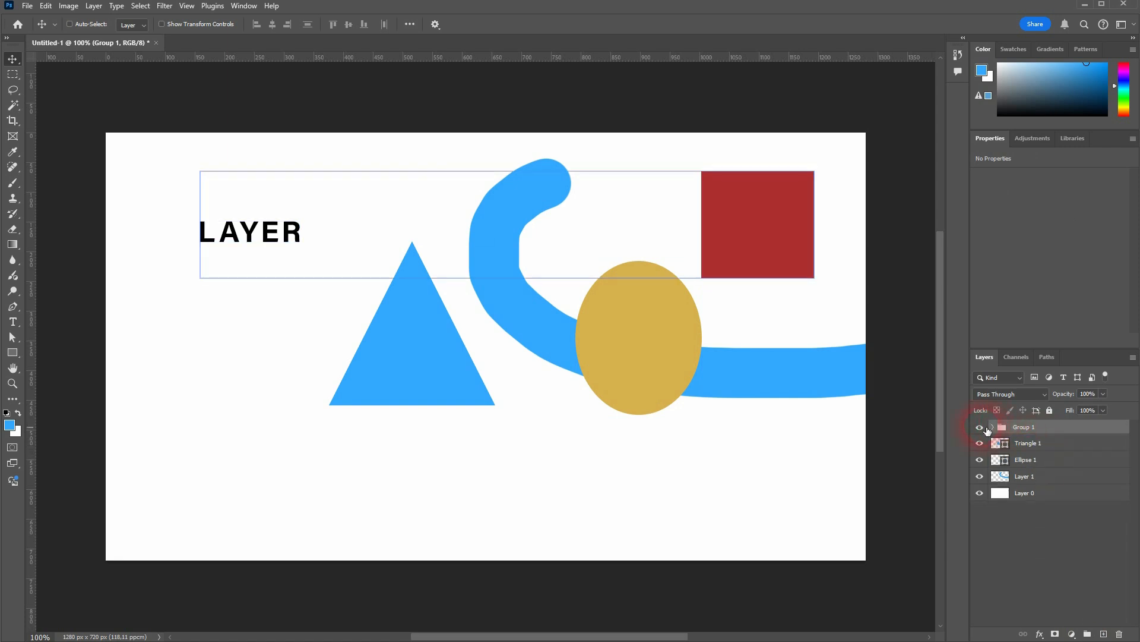
# Hide the whole group and show it again, keeping the group selected
pyautogui.click(980, 427)
pyautogui.click(980, 427)
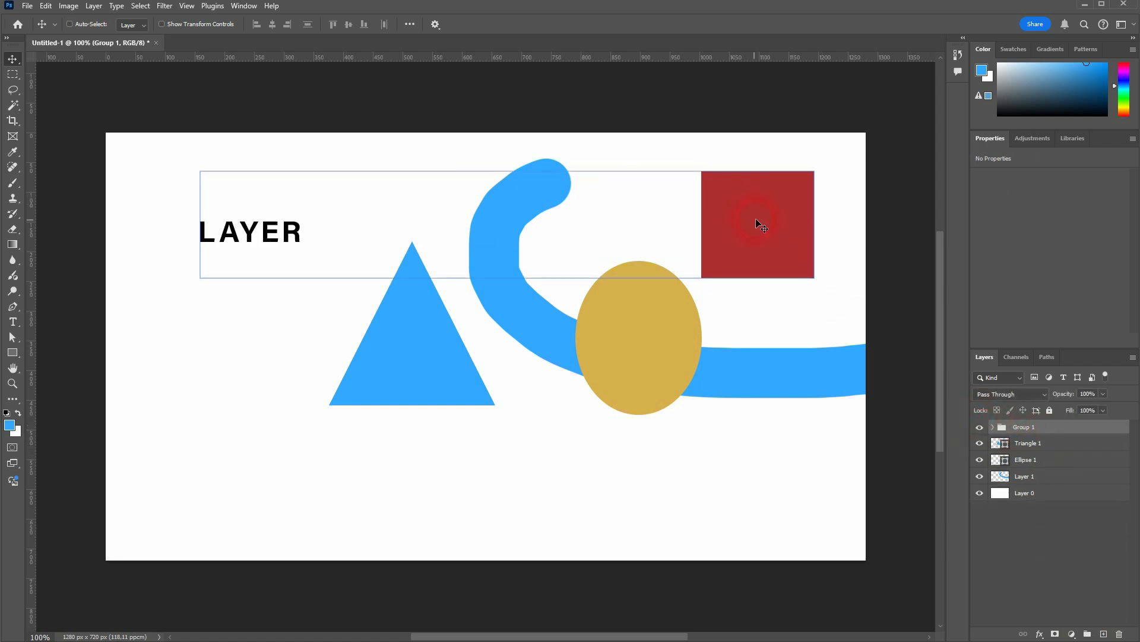
pyautogui.click(484, 216)
pyautogui.click(253, 238)
pyautogui.click(1075, 500)
pyautogui.click(1031, 460)
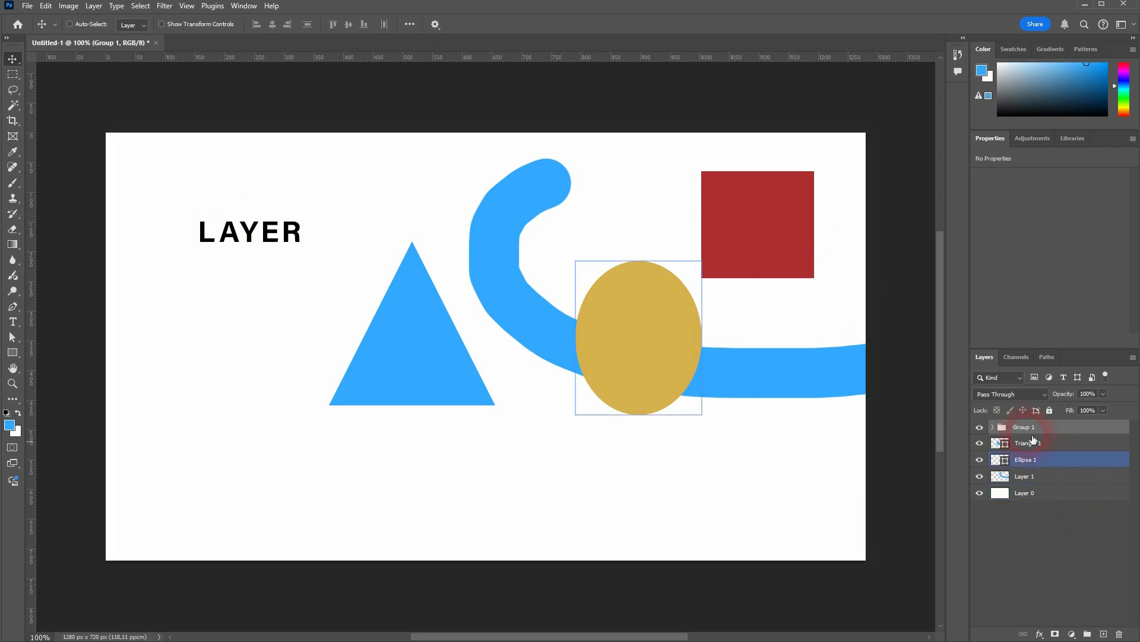
pyautogui.click(1031, 427)
# Review the available adjustment layer types and layer effects for the group without applying any, and select the Triangle 1 layer
pyautogui.click(1073, 633)
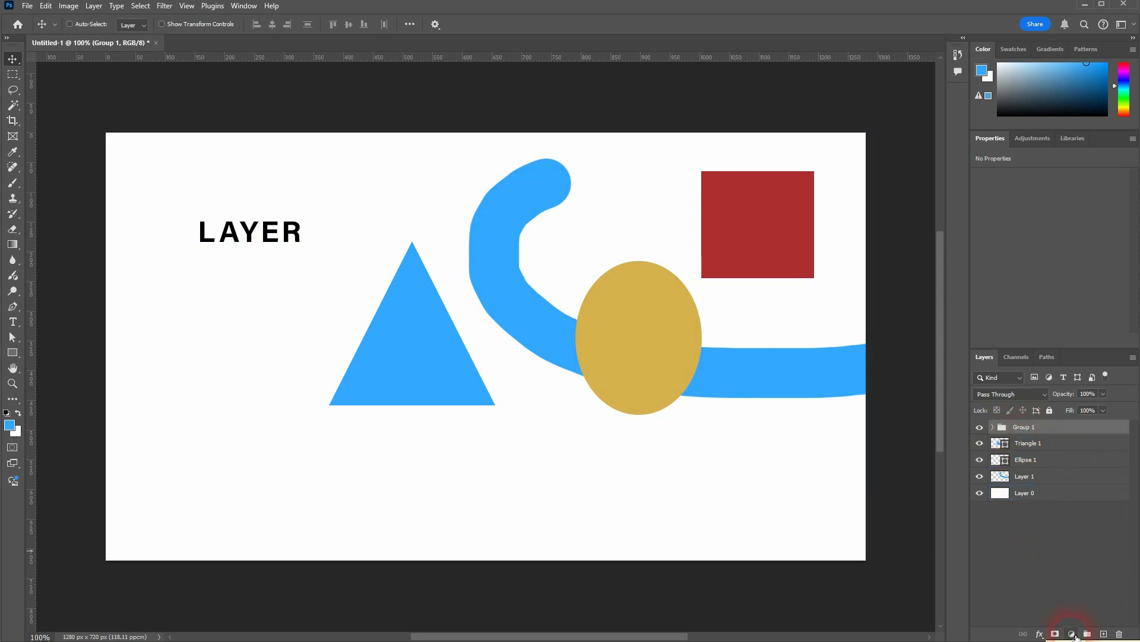
pyautogui.click(1073, 634)
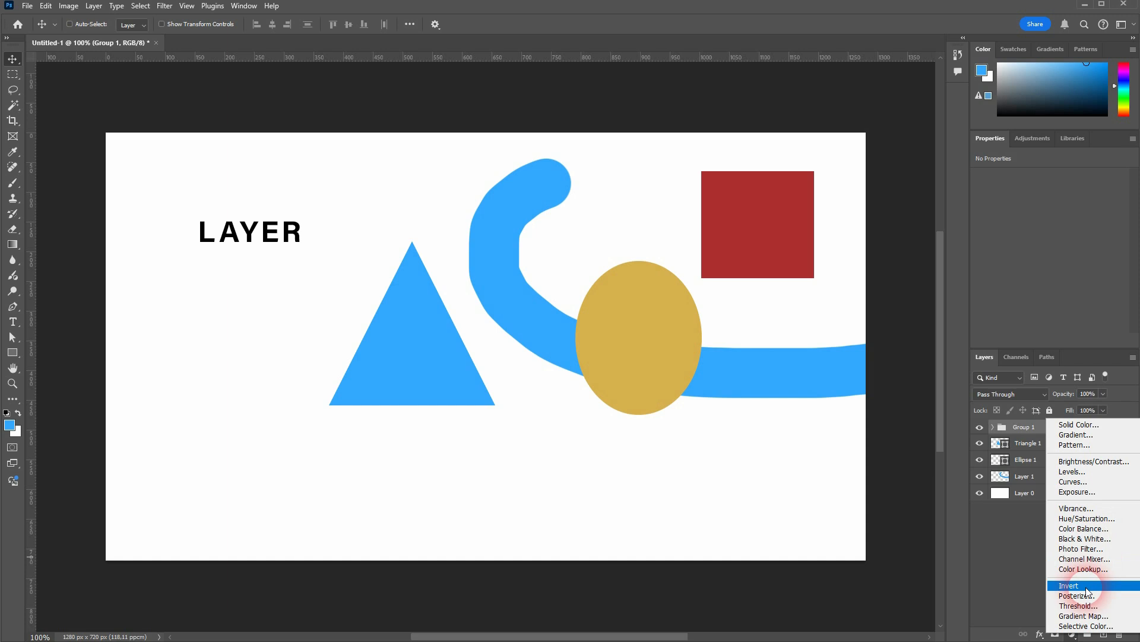
pyautogui.click(987, 557)
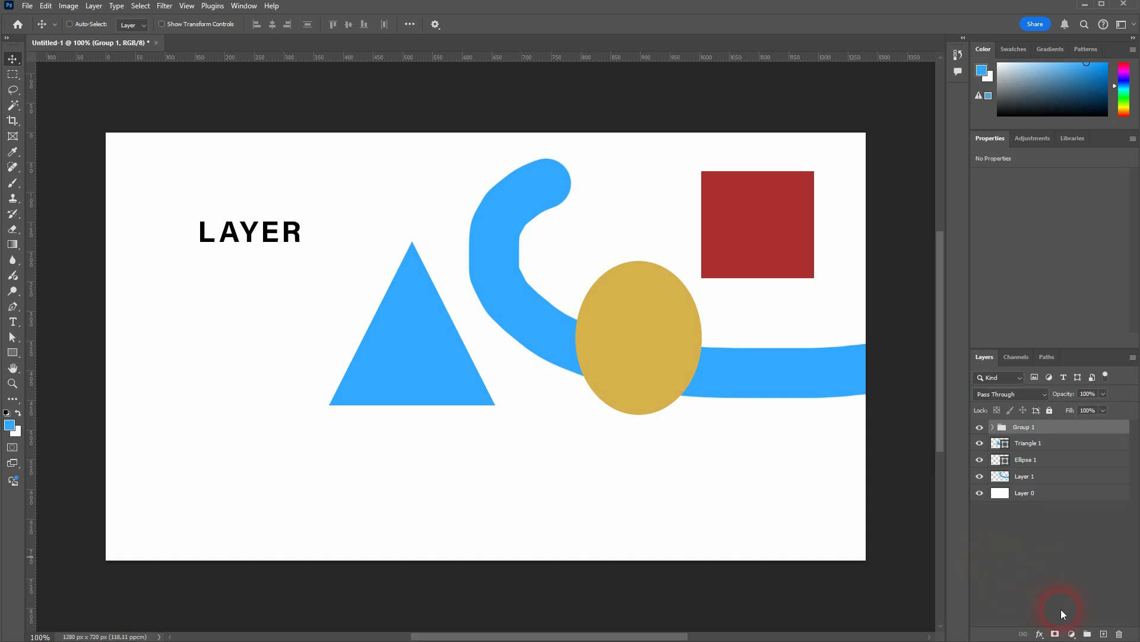
pyautogui.click(1042, 634)
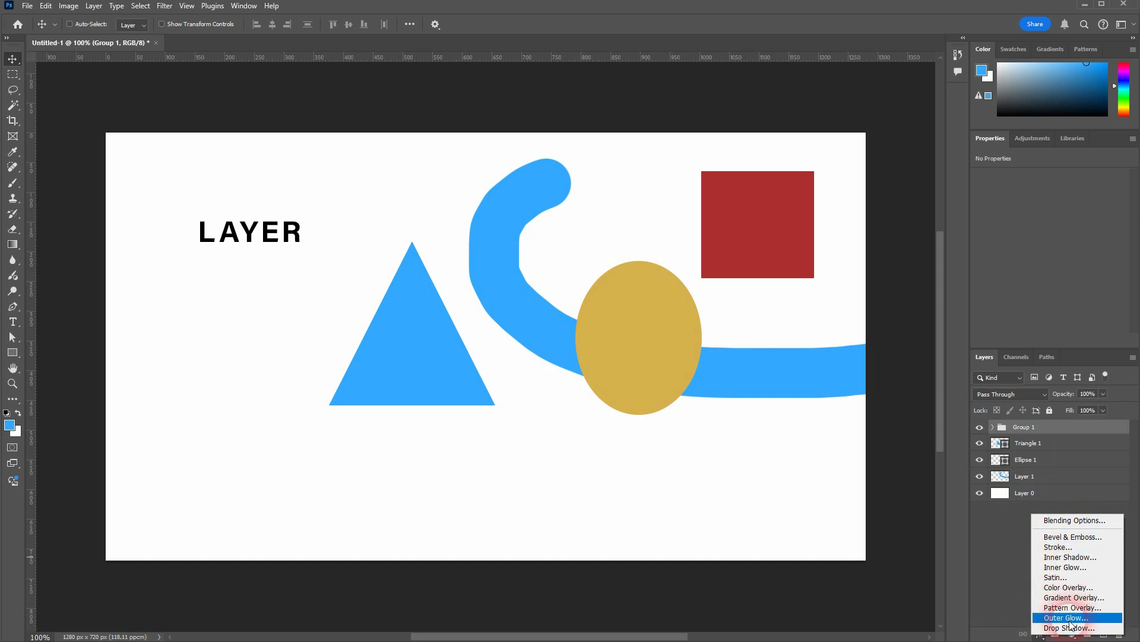
pyautogui.click(996, 555)
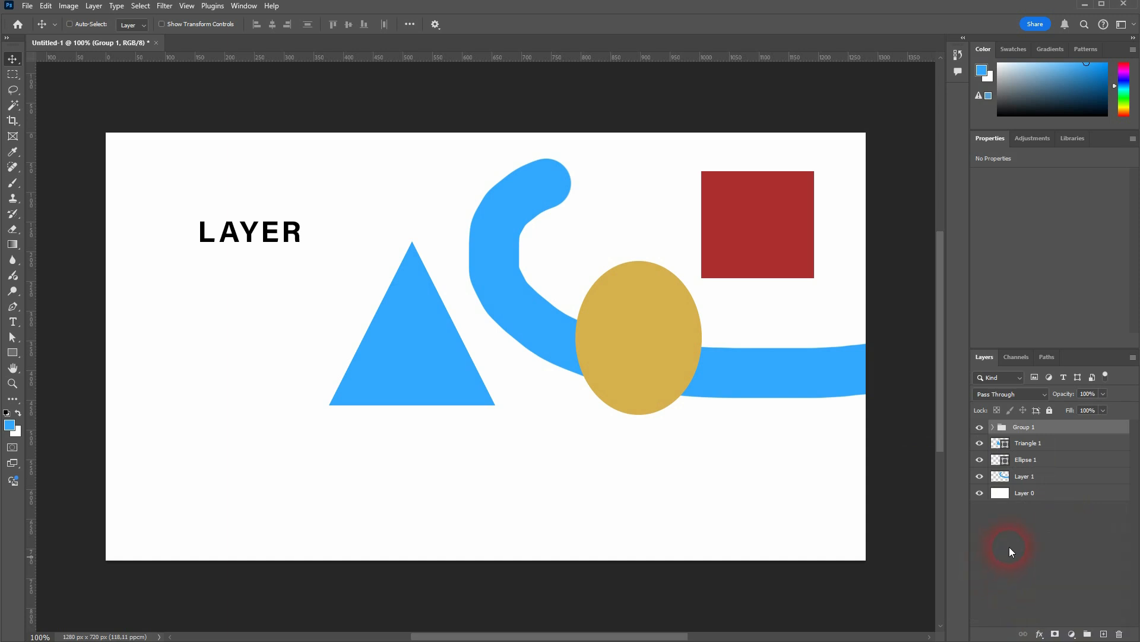
pyautogui.click(1032, 446)
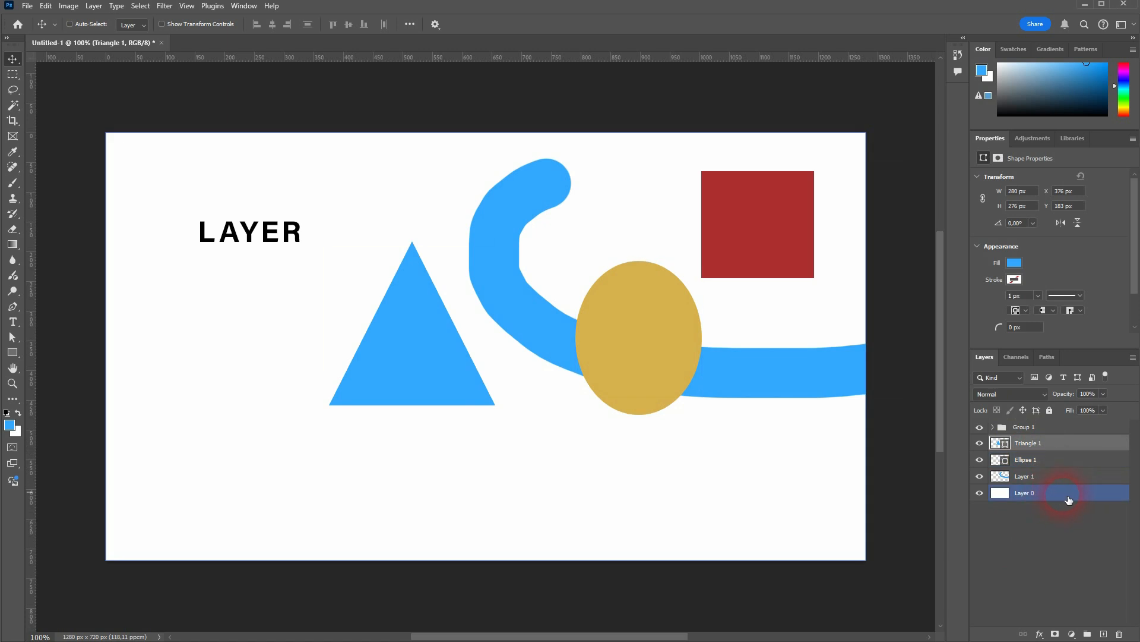